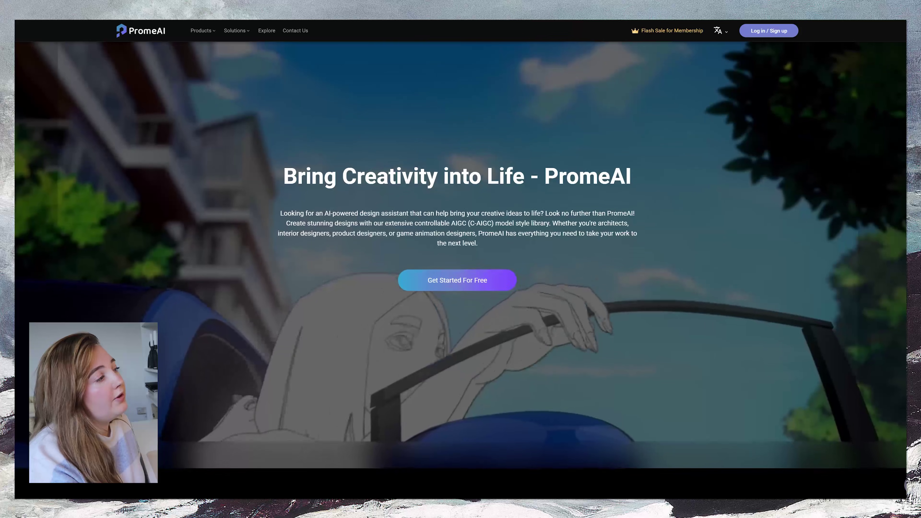
# Scroll down the PromeAI homepage and open the Sketch Rendering tool from Products.
pyautogui.scroll(-3, 461, 232)
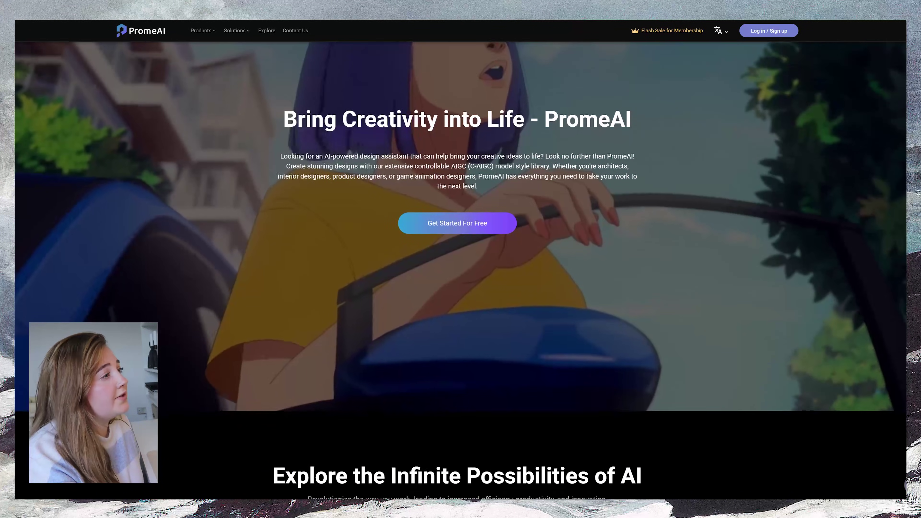
pyautogui.scroll(-3, 461, 232)
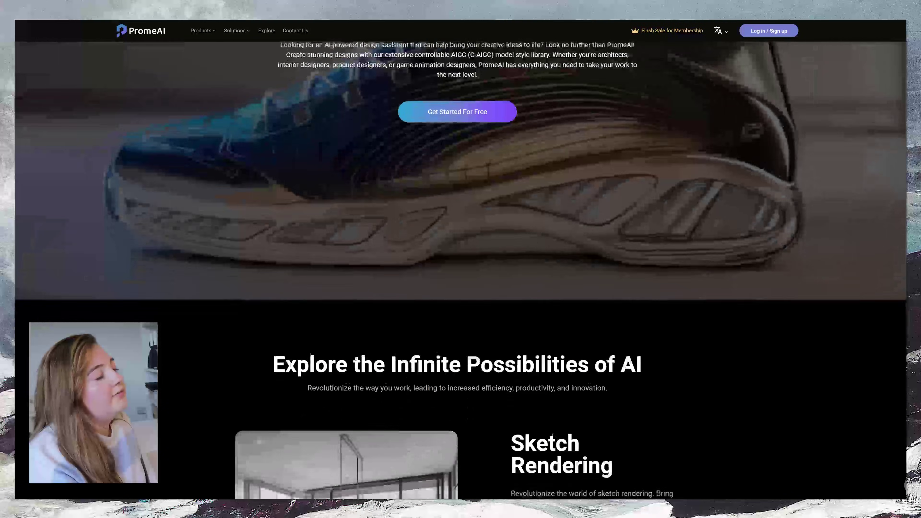
pyautogui.scroll(-10, 460, 268)
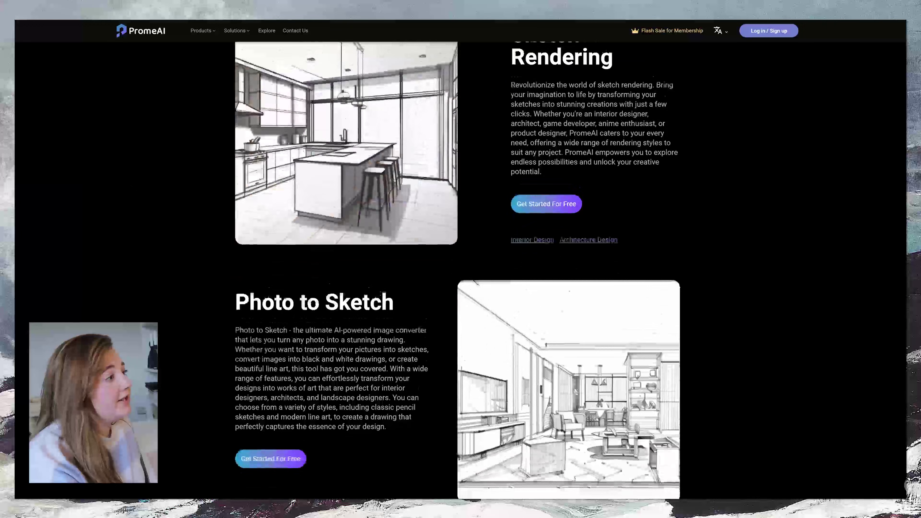
pyautogui.scroll(-10, 457, 270)
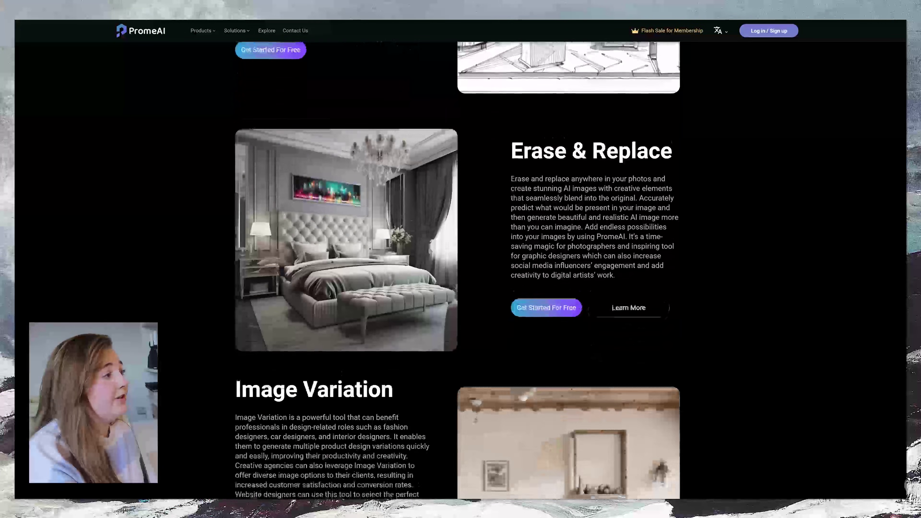
pyautogui.scroll(-3, 458, 270)
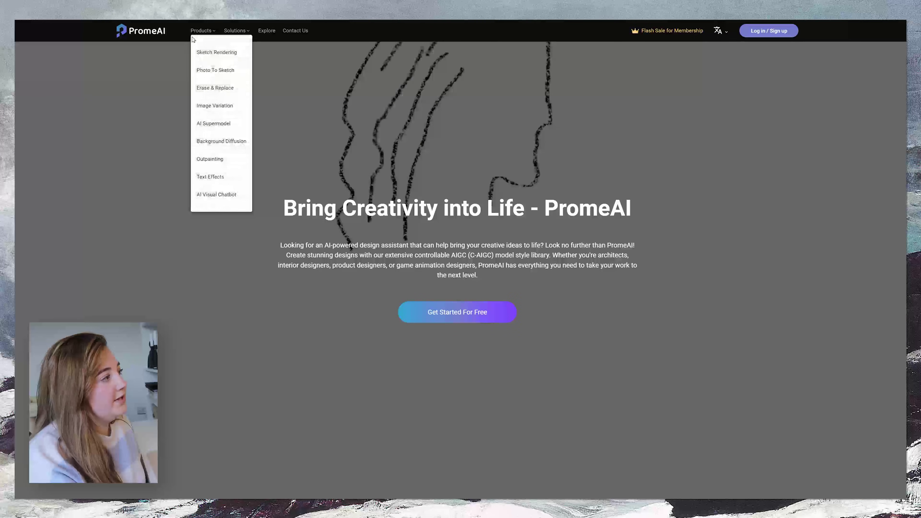
pyautogui.click(194, 53)
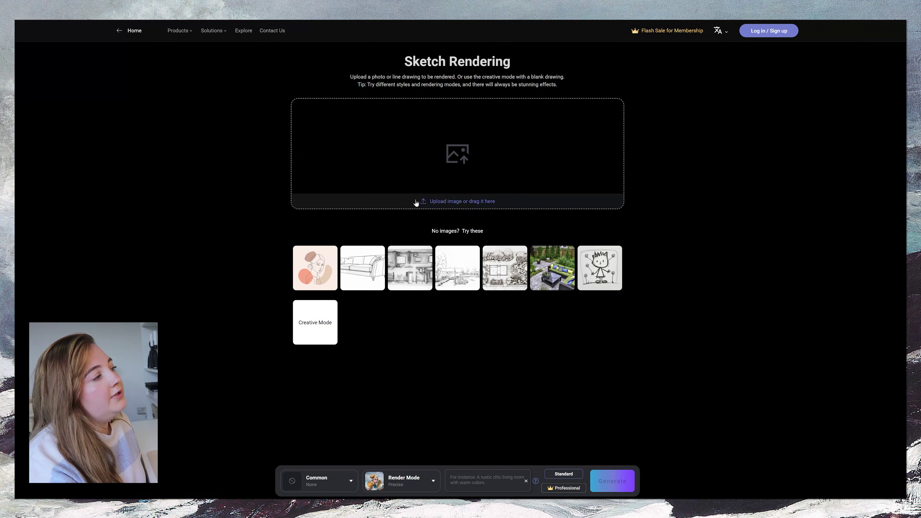
# Load the garden sketch sample and review the Common style and Render Mode dropdowns.
pyautogui.click(454, 276)
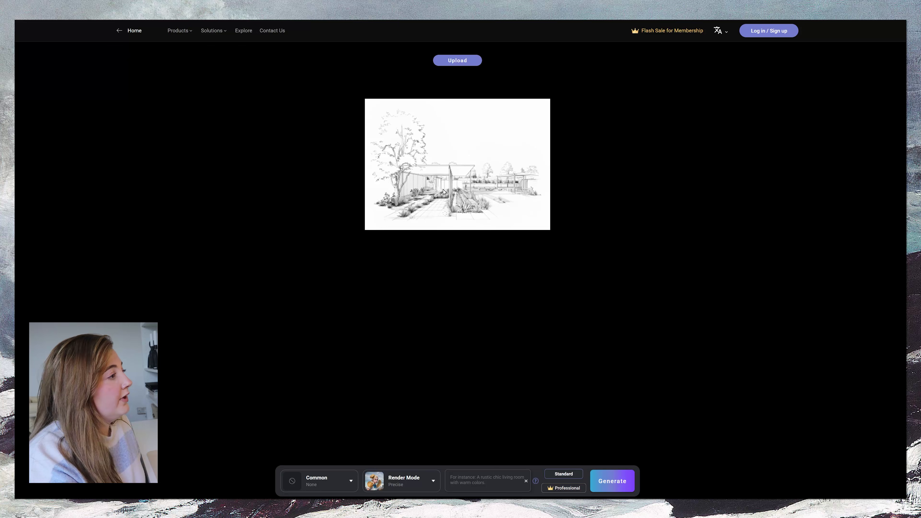
pyautogui.click(351, 490)
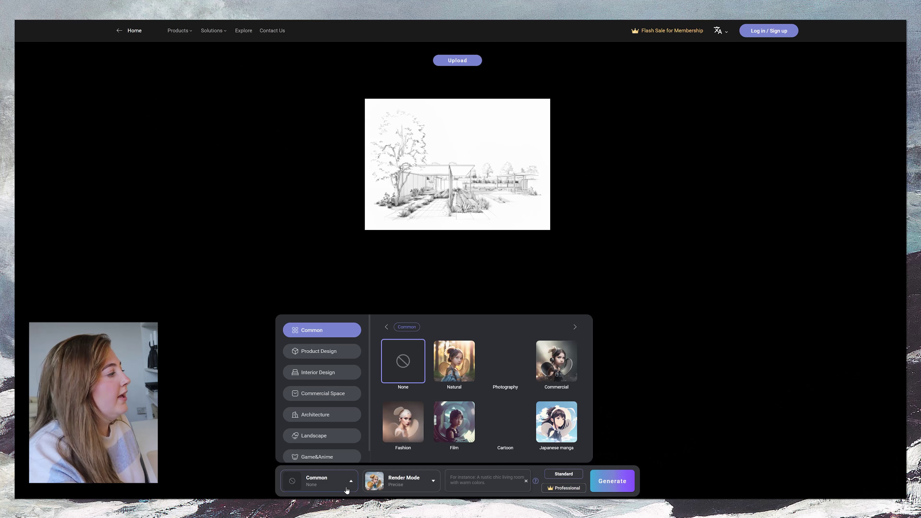
pyautogui.click(429, 488)
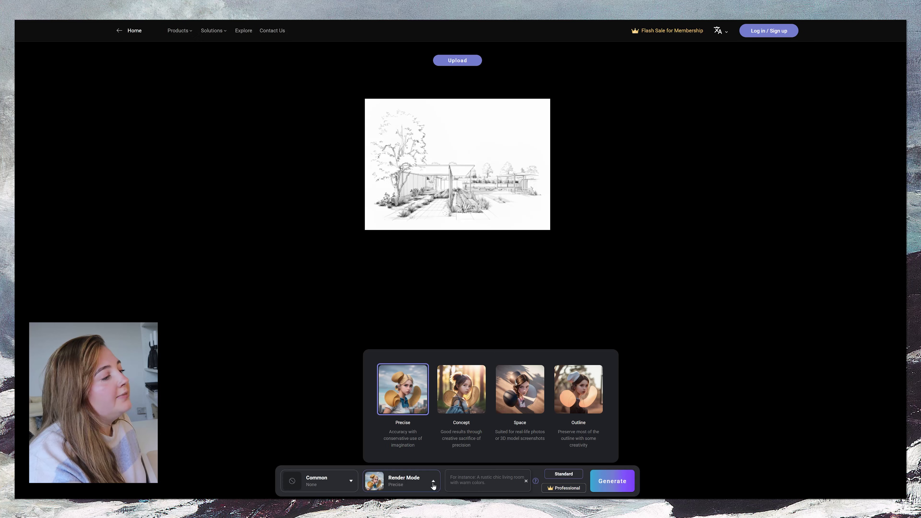
# Render the garden sketch, then enlarge the Dali house image grid for comparison.
pyautogui.click(333, 433)
pyautogui.click(612, 480)
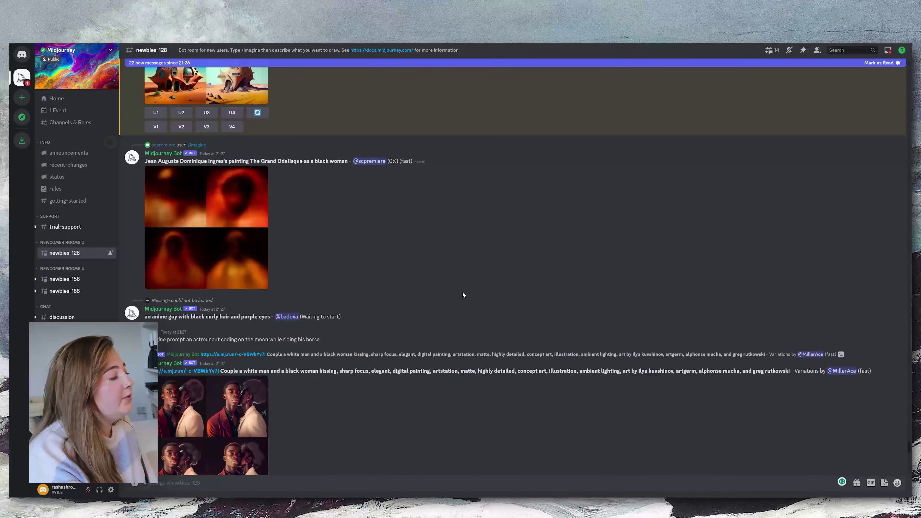
pyautogui.scroll(5, 463, 292)
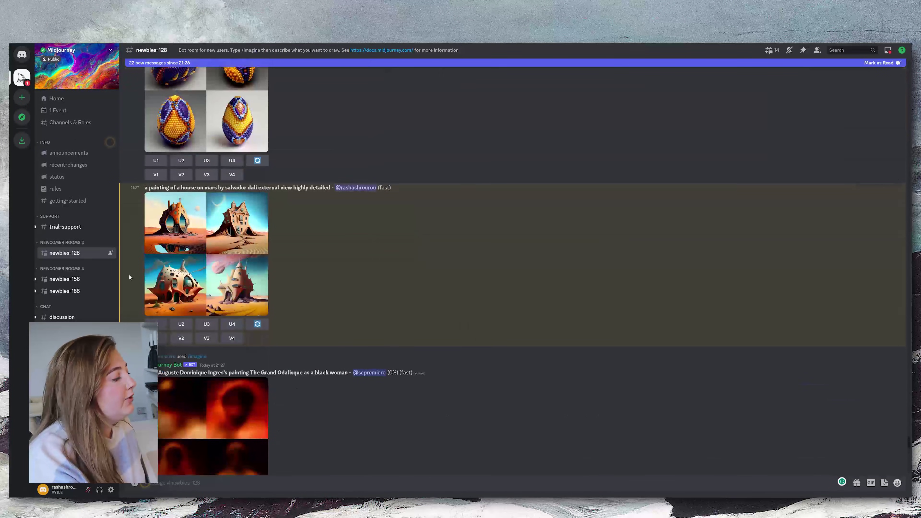
pyautogui.click(167, 232)
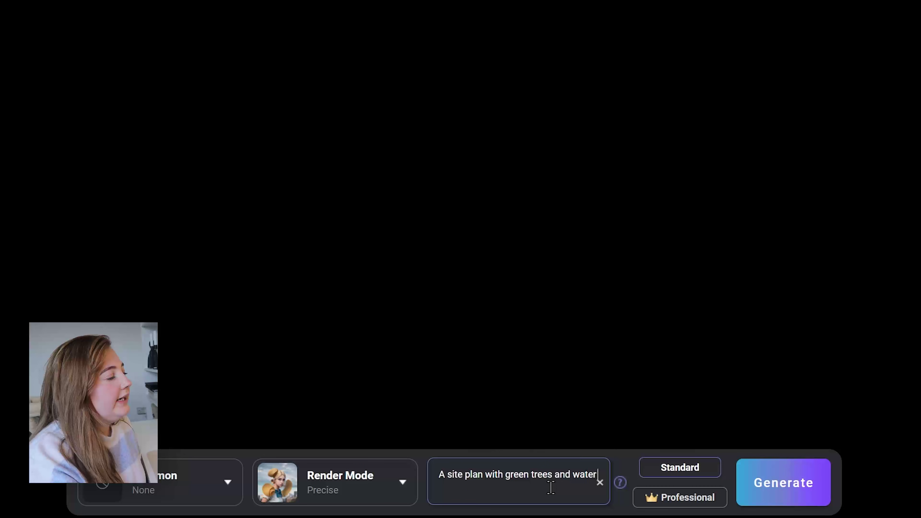
# Finish the prompt 'A site plan with green trees and water features' and set Render Mode to Concept.
pyautogui.write('features')
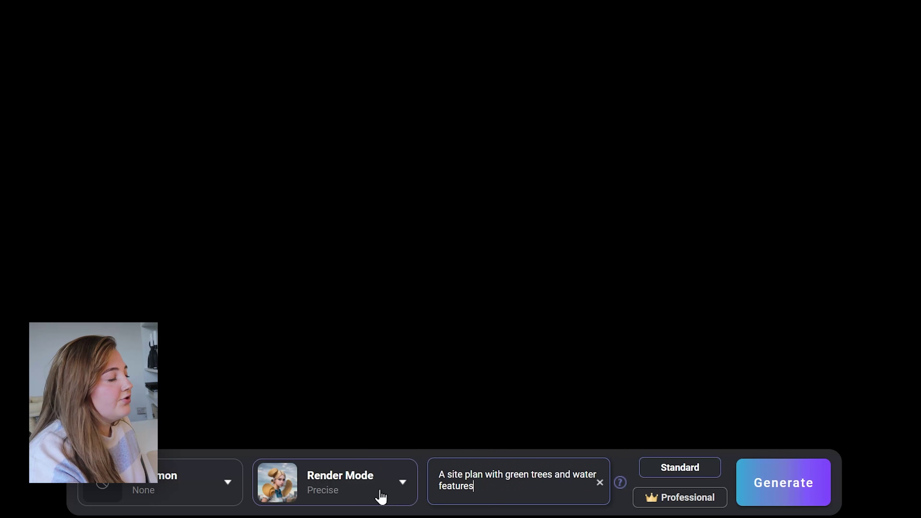
pyautogui.click(365, 496)
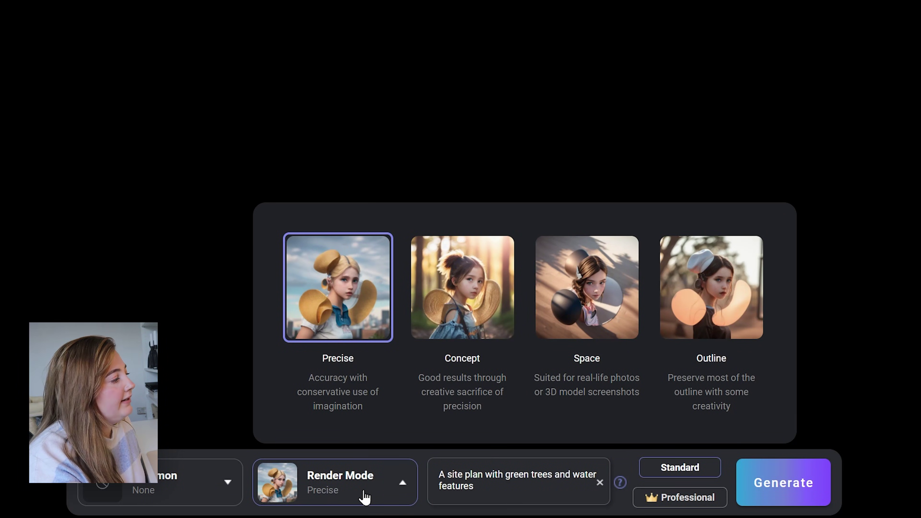
pyautogui.click(435, 322)
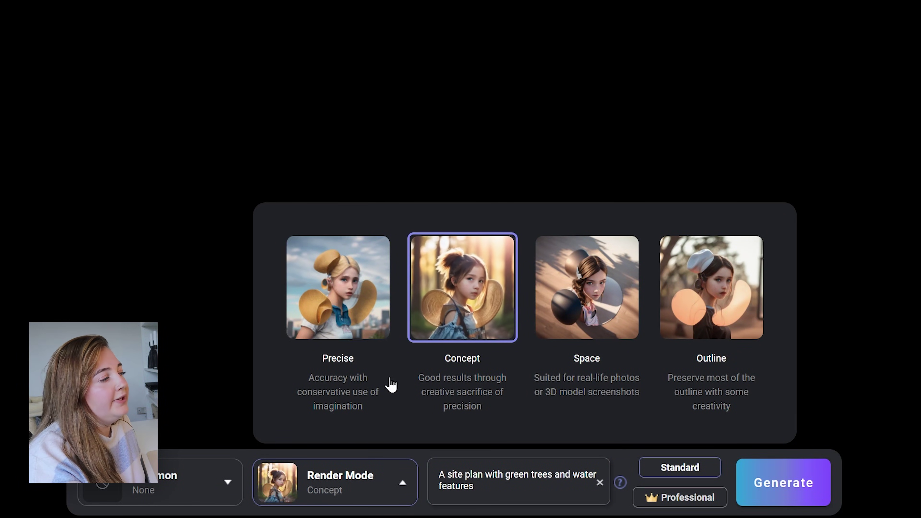
# Choose the Landscape design Watercolor style and generate new site-plan renders.
pyautogui.click(205, 487)
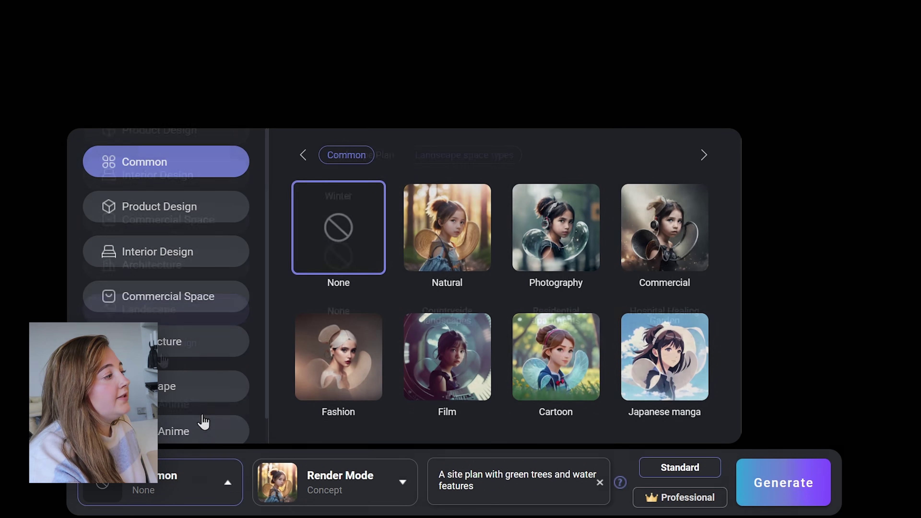
pyautogui.click(167, 386)
pyautogui.click(162, 363)
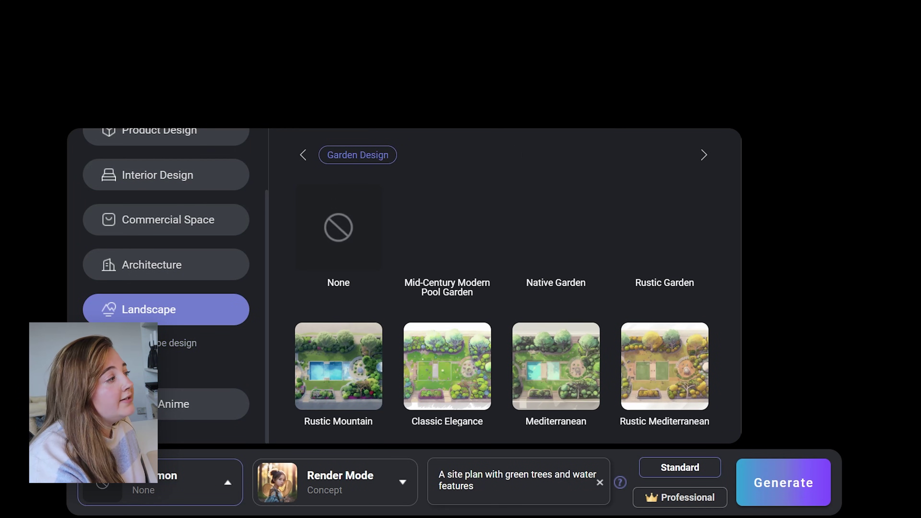
pyautogui.click(171, 348)
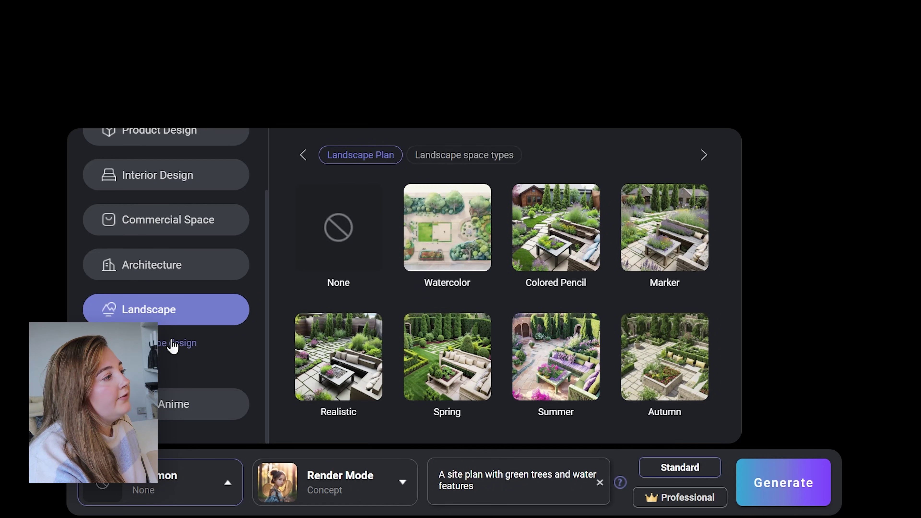
pyautogui.scroll(-5, 691, 297)
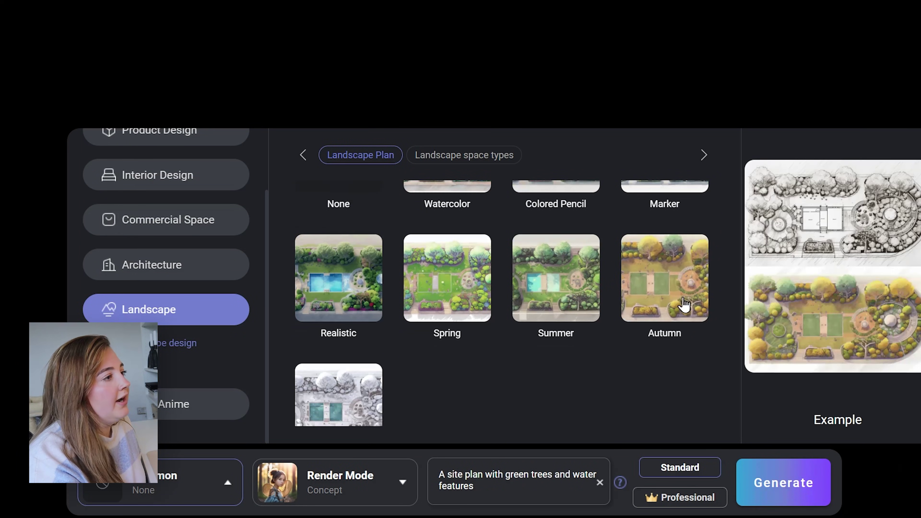
pyautogui.scroll(-4, 652, 360)
pyautogui.scroll(8, 651, 360)
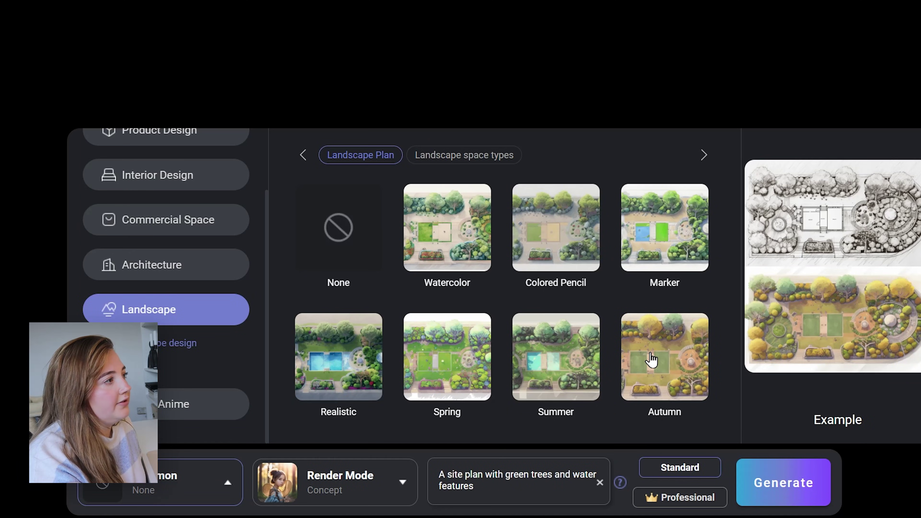
pyautogui.click(447, 232)
pyautogui.click(793, 485)
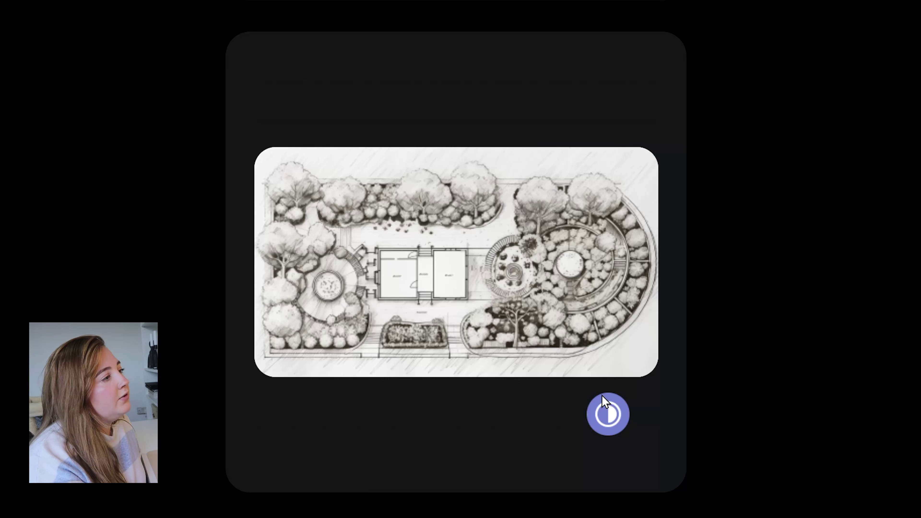
# Toggle the finished result card from the pencil sketch to the watercolor render.
pyautogui.click(609, 412)
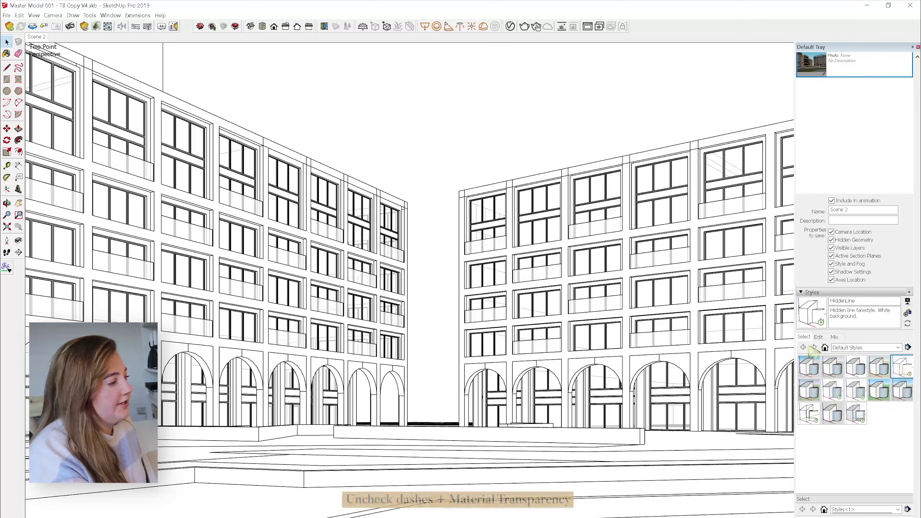
# Turn off dashed edges in the courtyard model's style settings.
pyautogui.click(819, 337)
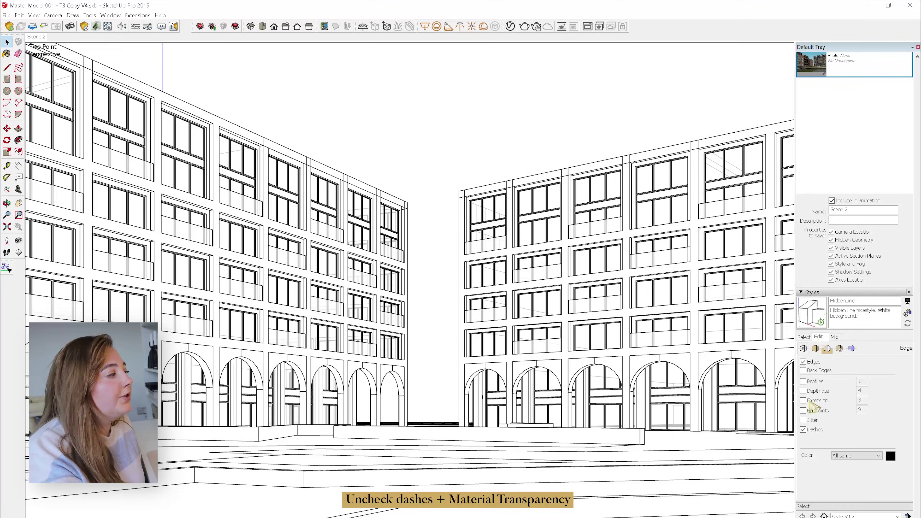
pyautogui.click(803, 430)
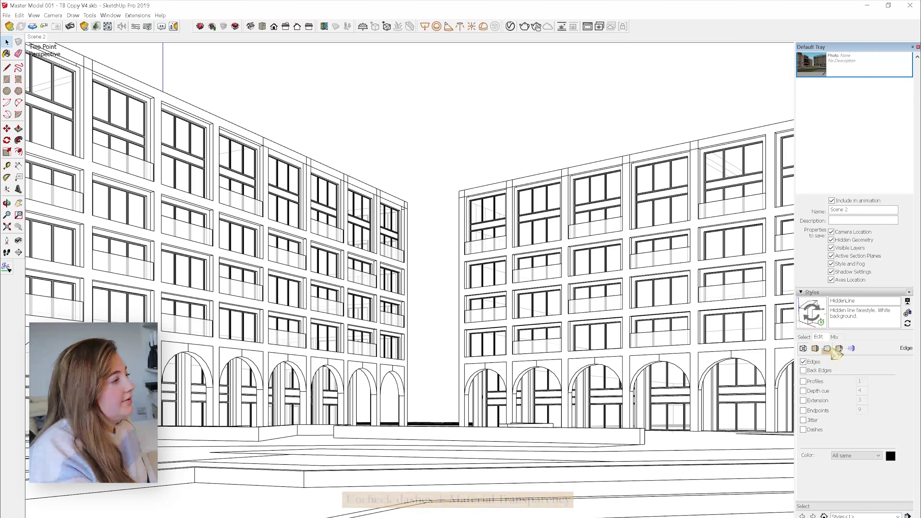
pyautogui.click(828, 349)
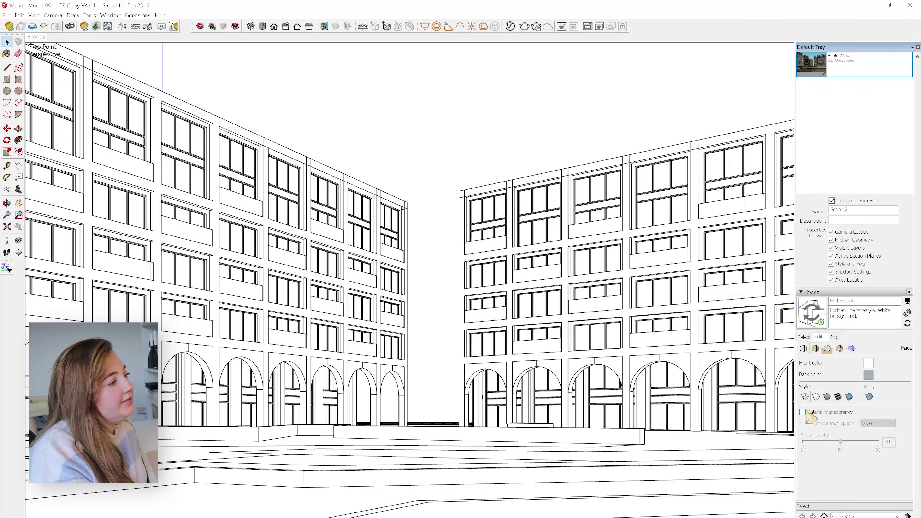
pyautogui.scroll(3, 843, 217)
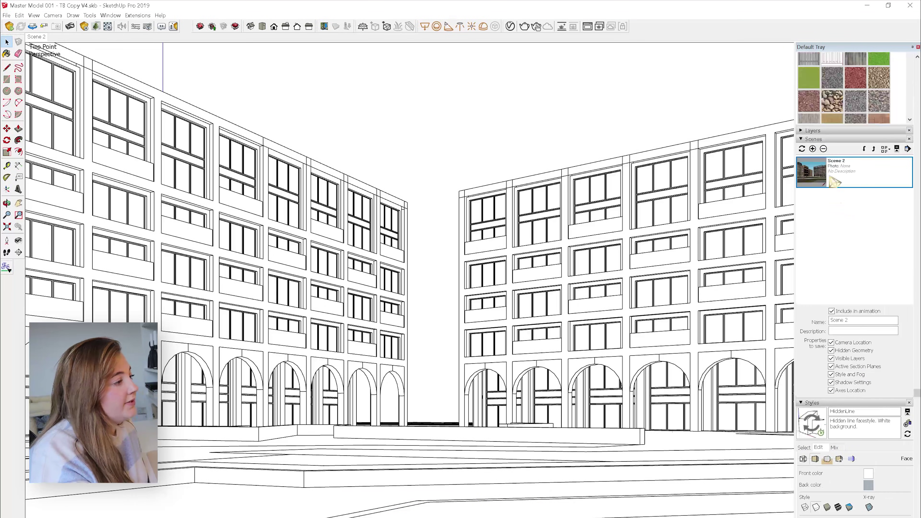
# Add Scene 3 from the current view, saving the style changes as a new style.
pyautogui.click(815, 160)
pyautogui.click(812, 148)
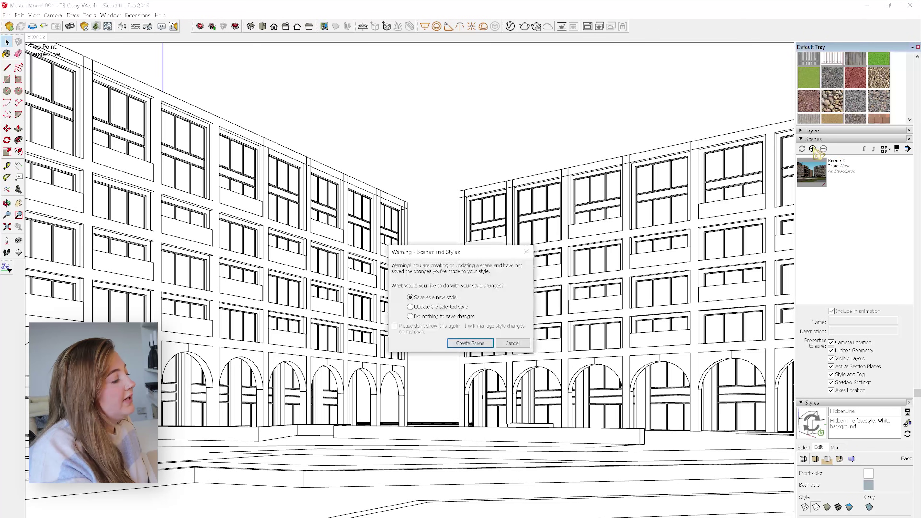
pyautogui.click(481, 344)
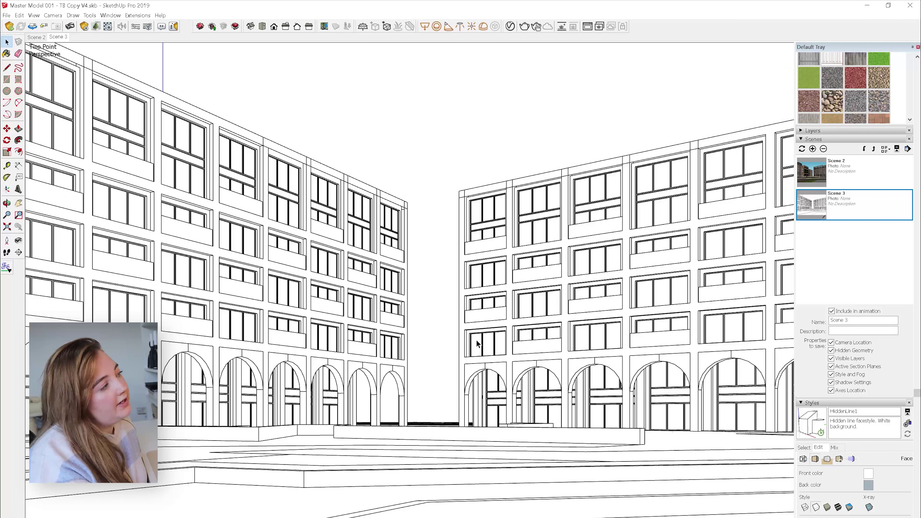
# Start a File > Export > 2D Graphic export and open the Save as type list.
pyautogui.click(6, 15)
pyautogui.moveTo(41, 155)
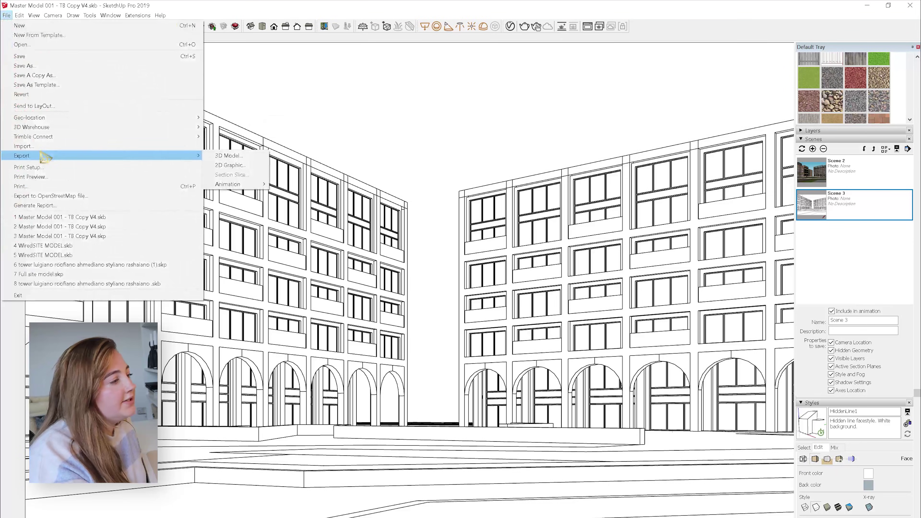
pyautogui.click(215, 166)
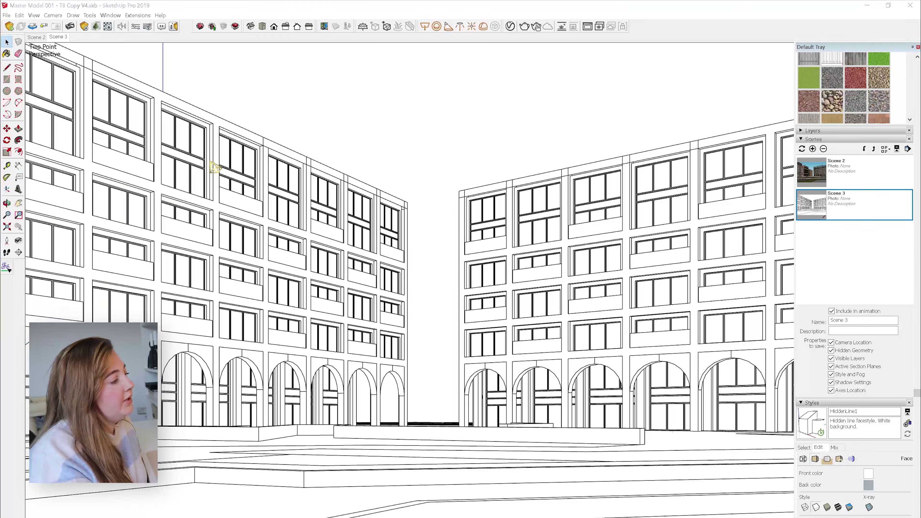
pyautogui.click(304, 367)
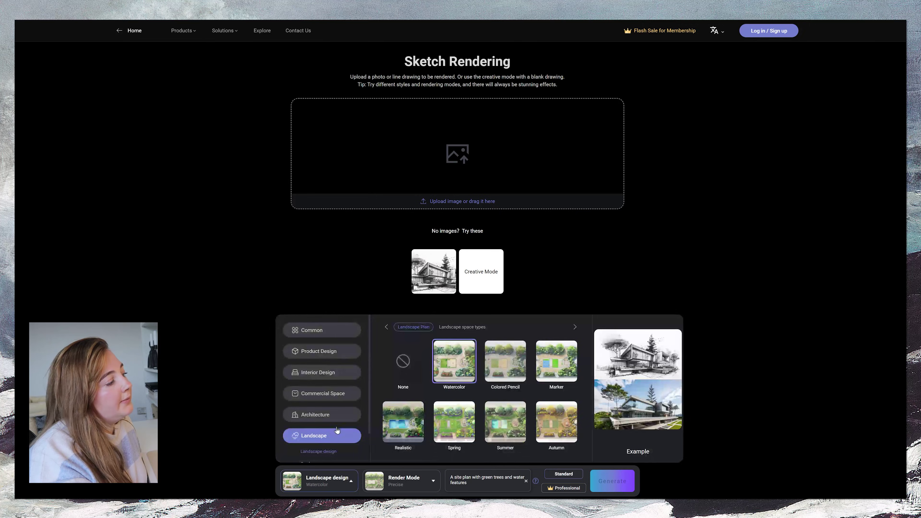
# Switch to the Architecture style category and browse its styles to Classical Whimsy.
pyautogui.click(319, 414)
pyautogui.scroll(-10, 476, 398)
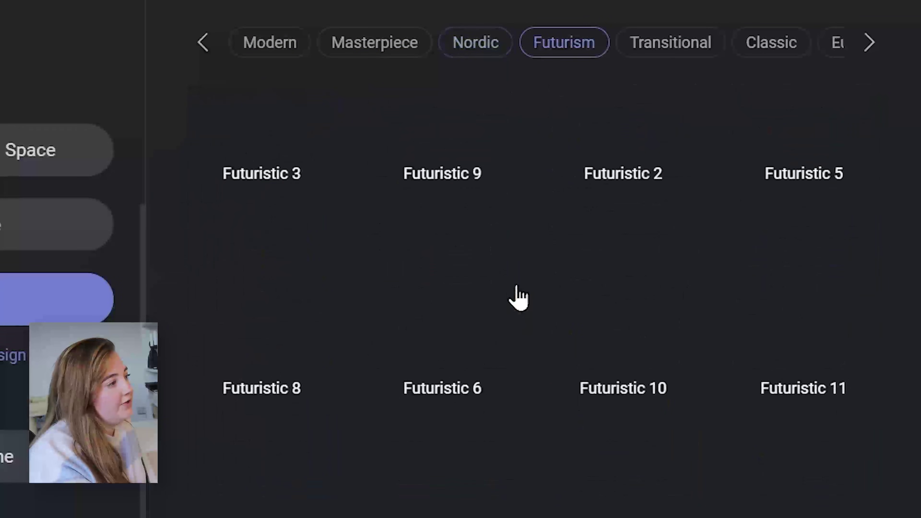
pyautogui.scroll(10, 518, 297)
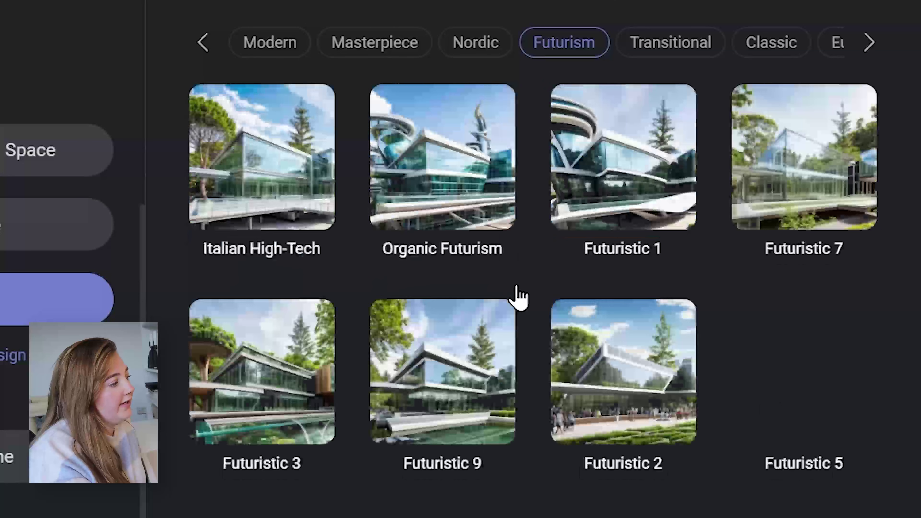
pyautogui.scroll(-15, 518, 298)
pyautogui.scroll(-8, 519, 297)
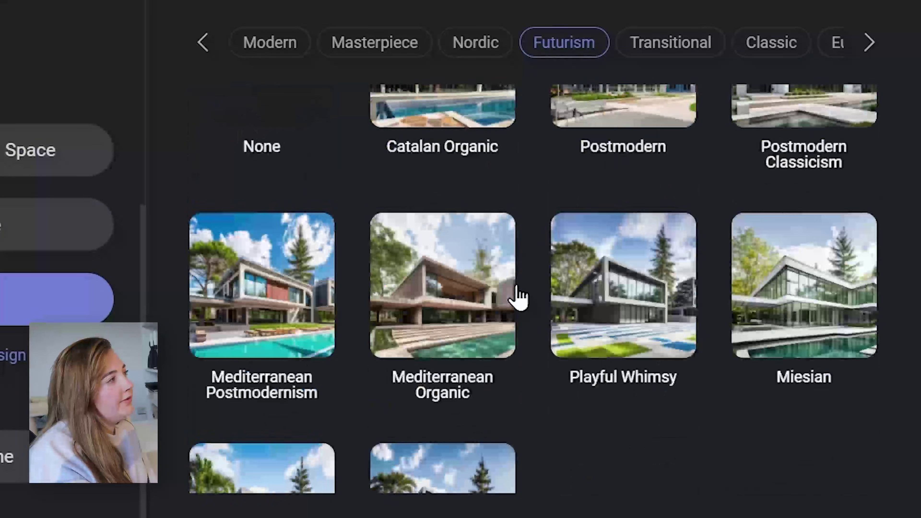
pyautogui.scroll(4, 519, 298)
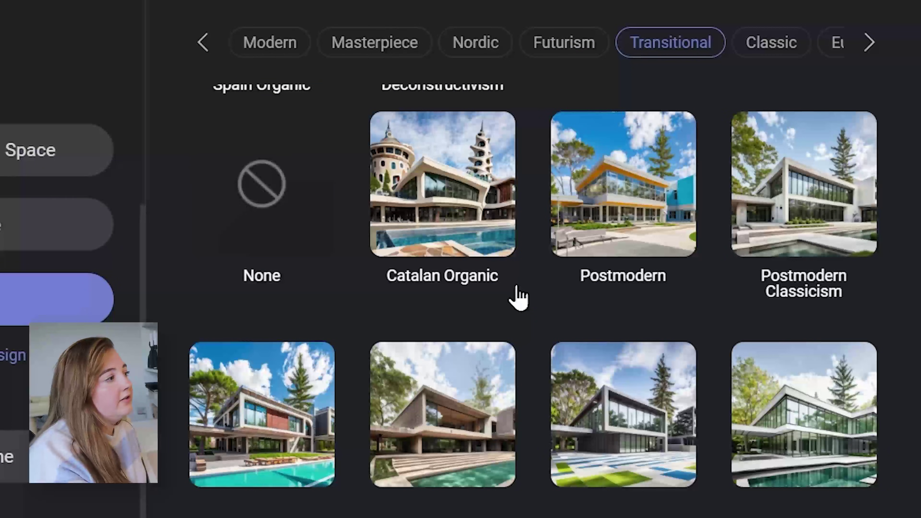
pyautogui.scroll(-3, 519, 298)
pyautogui.scroll(8, 518, 298)
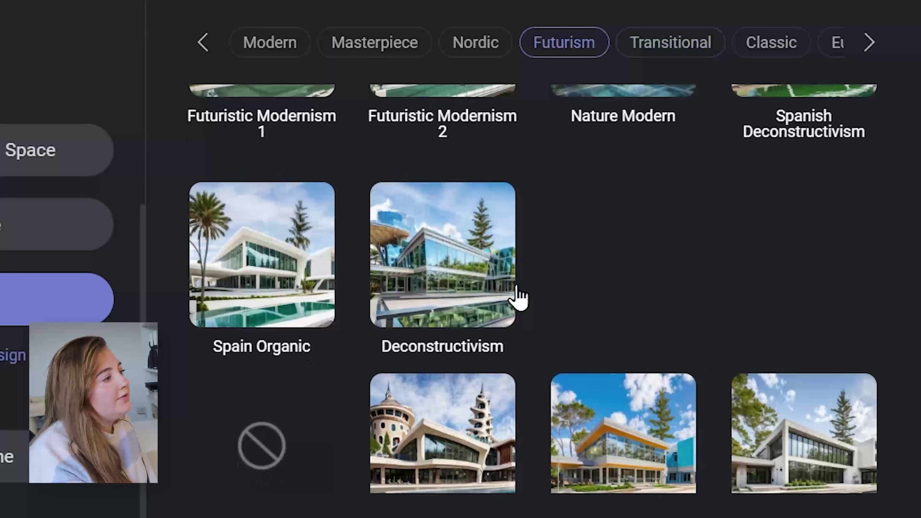
pyautogui.scroll(3, 518, 297)
pyautogui.scroll(-3, 518, 298)
pyautogui.scroll(-15, 519, 298)
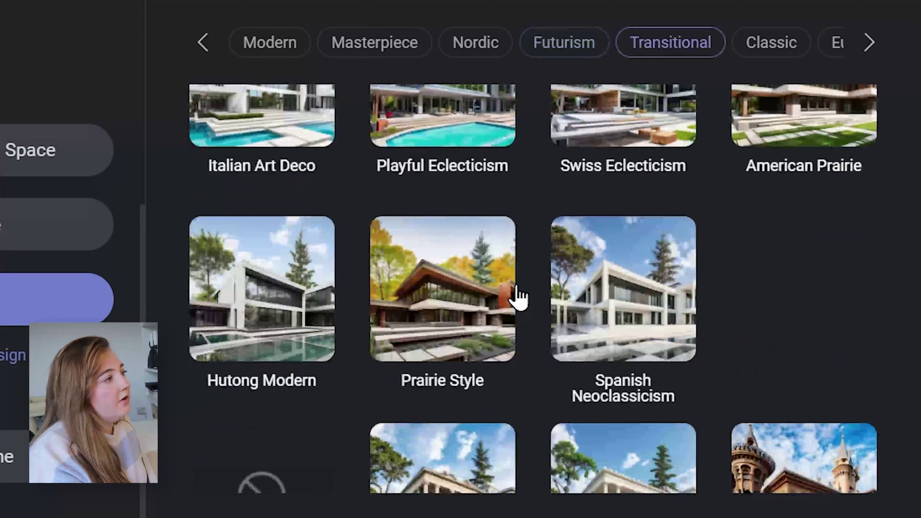
pyautogui.scroll(-20, 519, 297)
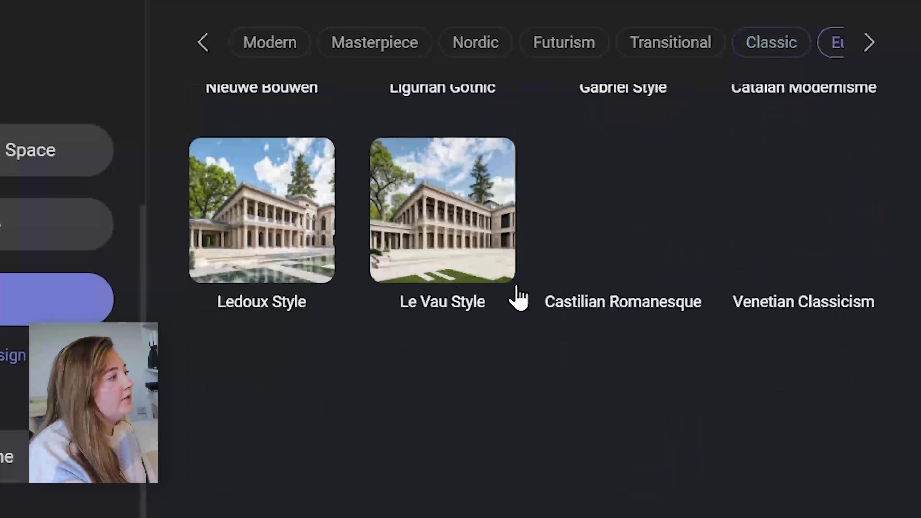
pyautogui.scroll(-20, 518, 298)
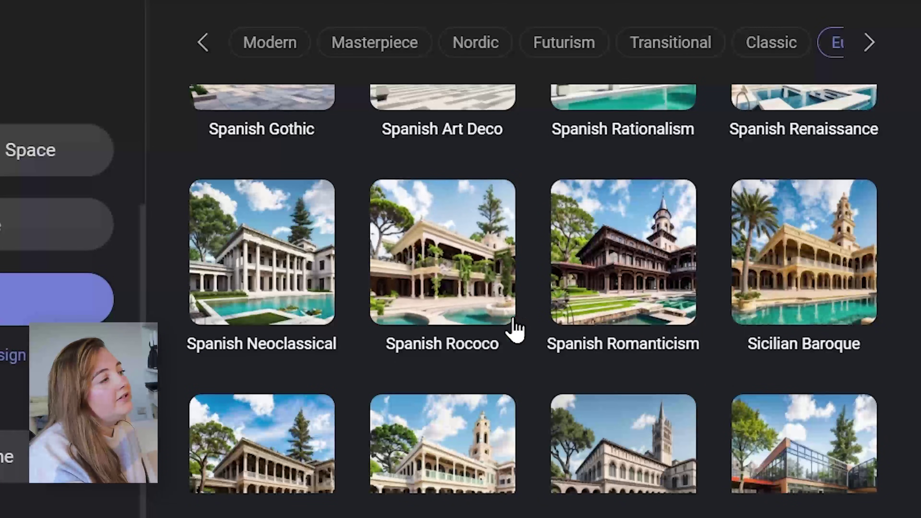
pyautogui.scroll(-15, 518, 312)
pyautogui.scroll(-20, 523, 325)
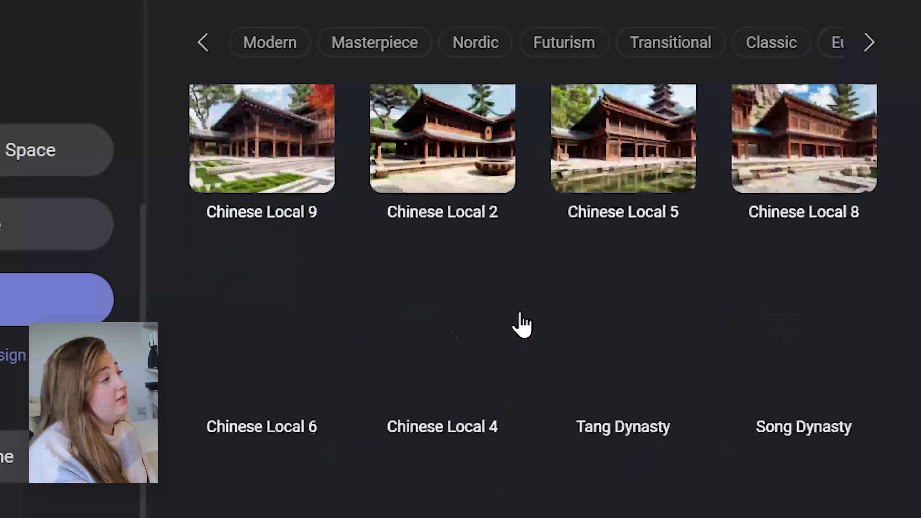
pyautogui.scroll(-10, 522, 325)
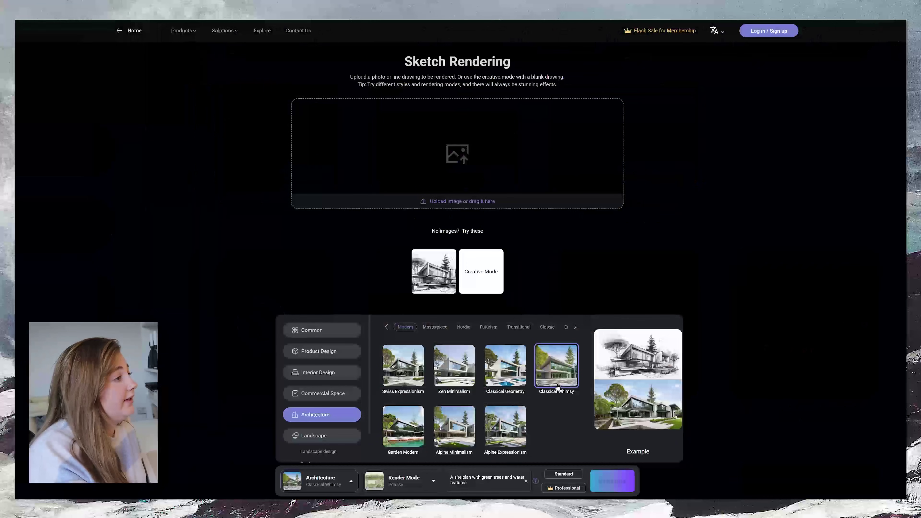
# Set Concept mode, prompt for two angular glass-and-concrete buildings at sunrise, and generate.
pyautogui.click(420, 490)
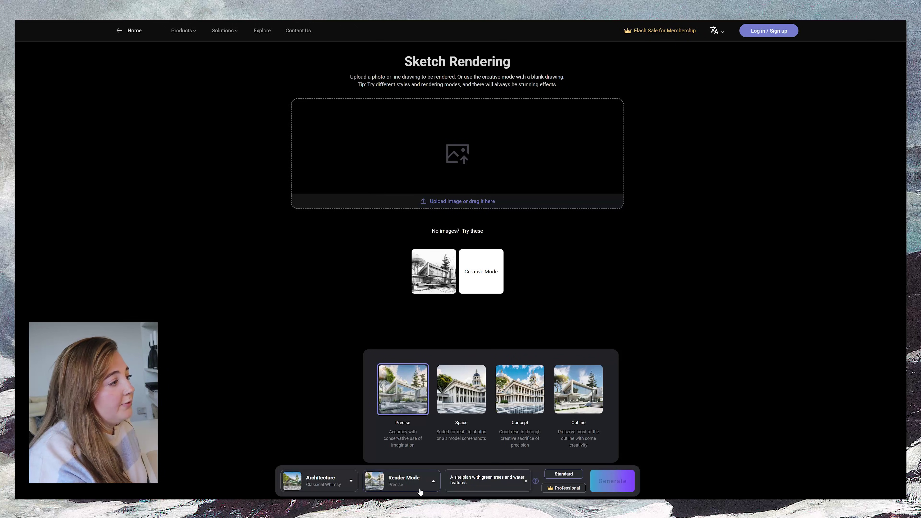
pyautogui.click(519, 389)
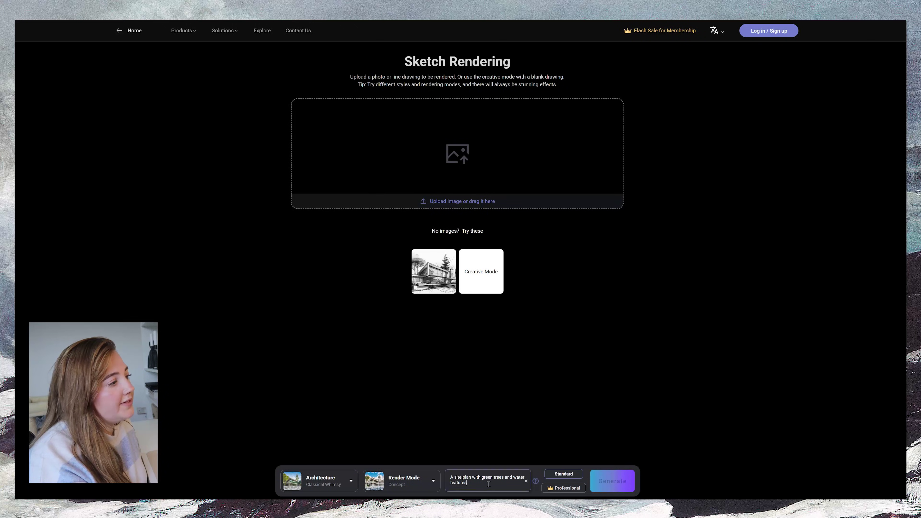
pyautogui.write('two angular glass and concrete buldings with trees and water features at')
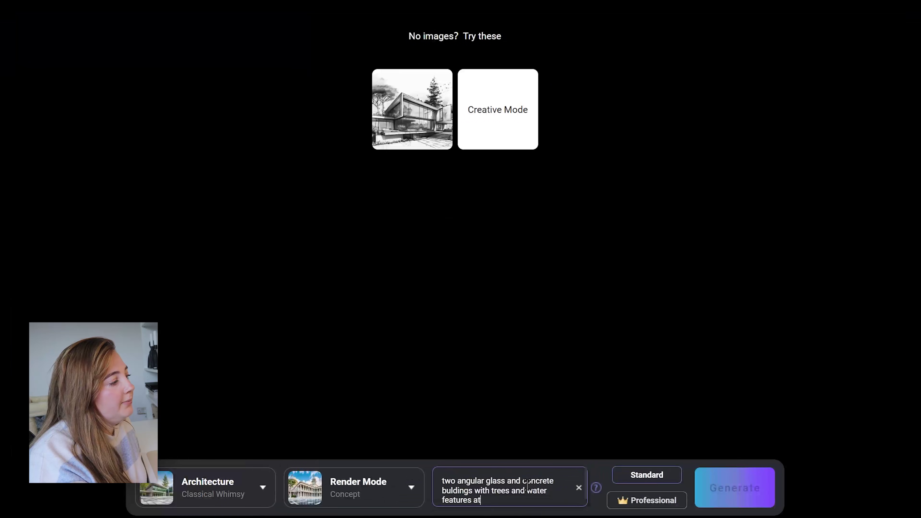
pyautogui.write(' sun')
pyautogui.write('rise')
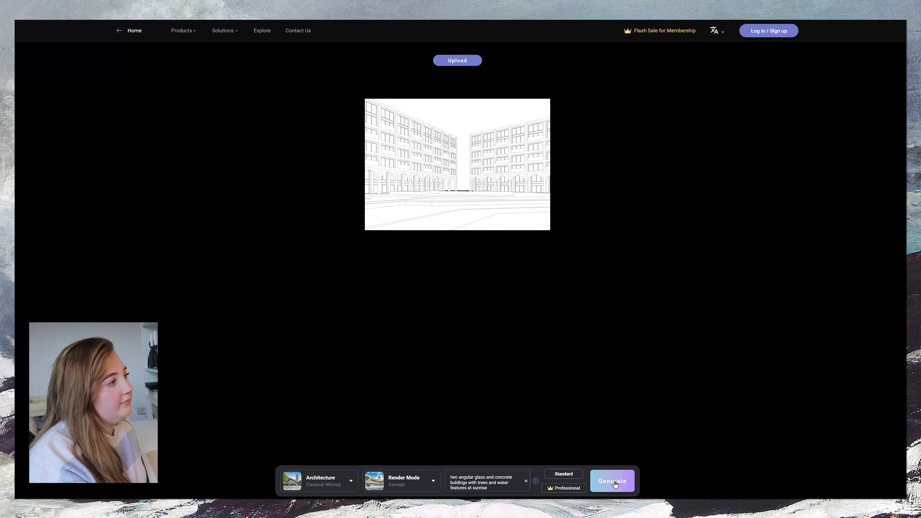
pyautogui.click(615, 482)
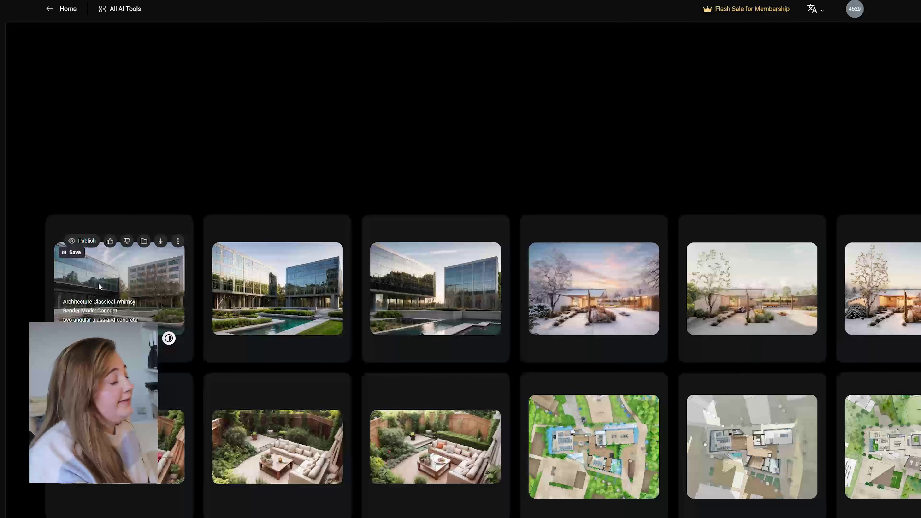
# Preview three building renders one by one, then open a card's further-tools menu.
pyautogui.click(99, 284)
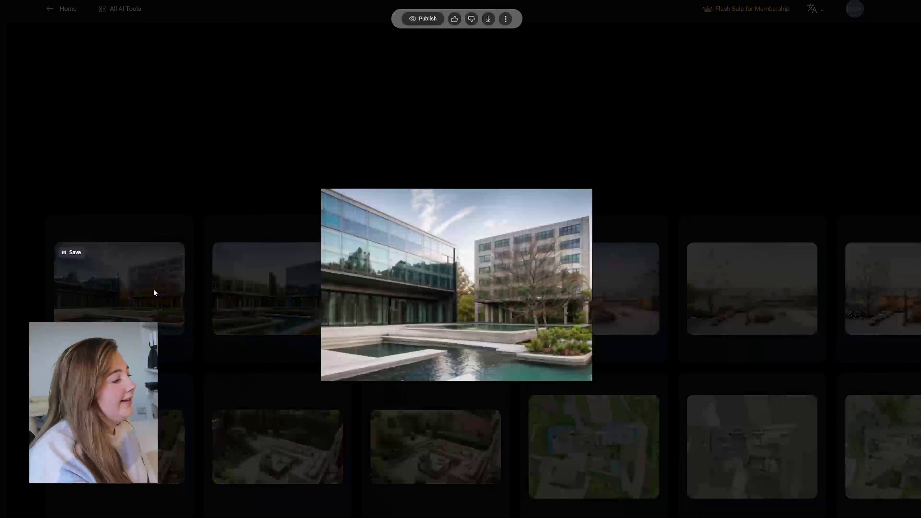
pyautogui.click(255, 291)
pyautogui.click(271, 282)
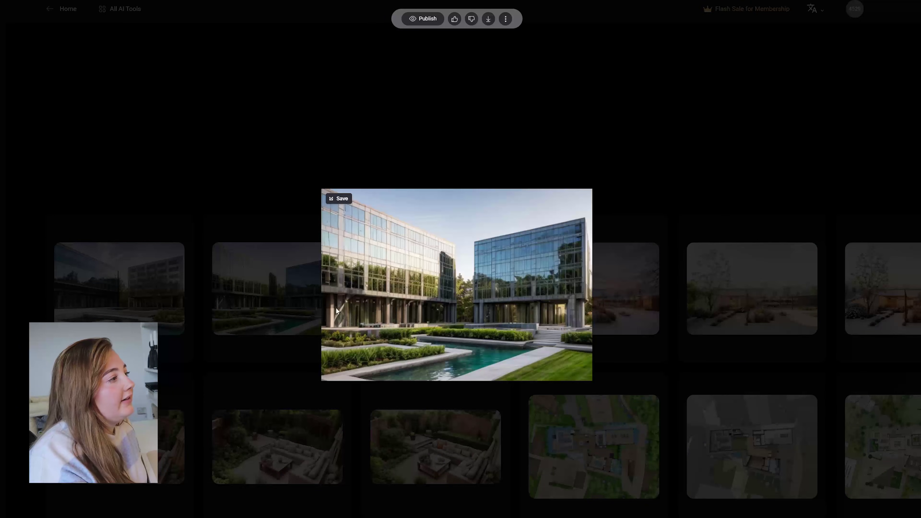
pyautogui.click(278, 287)
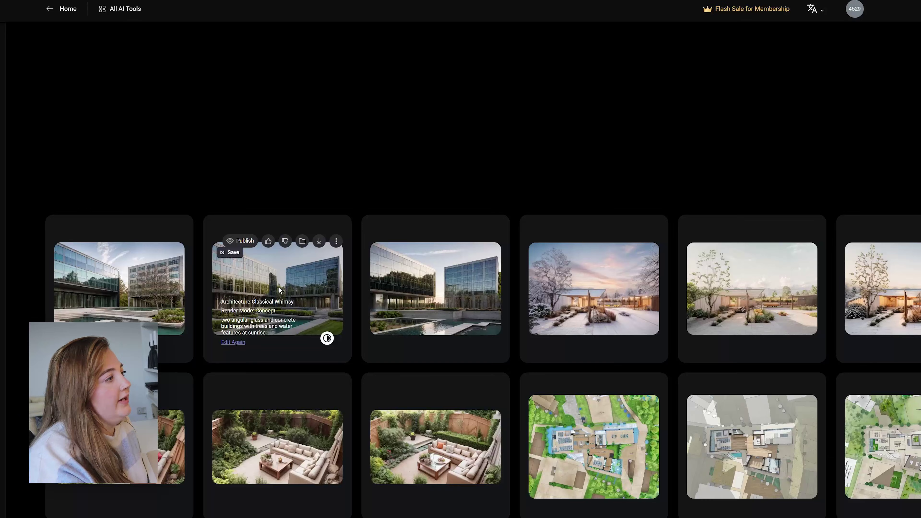
pyautogui.click(395, 291)
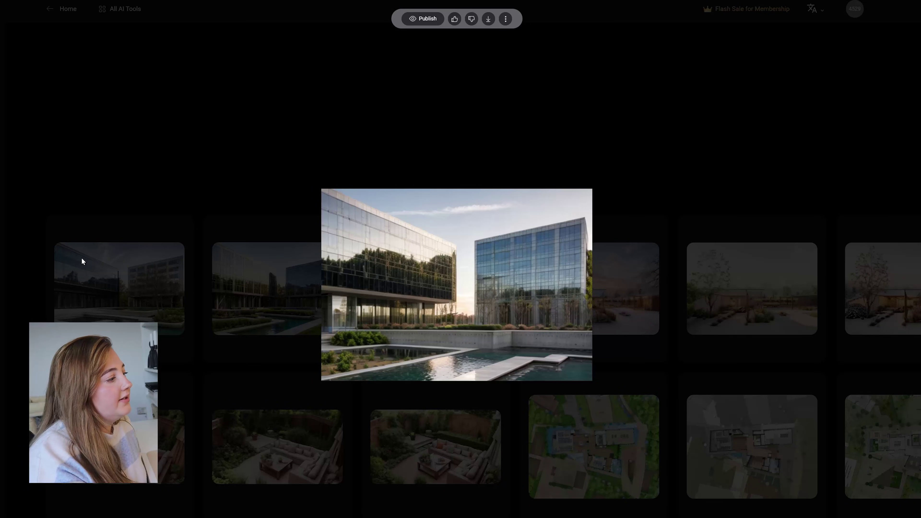
pyautogui.click(110, 256)
pyautogui.click(335, 241)
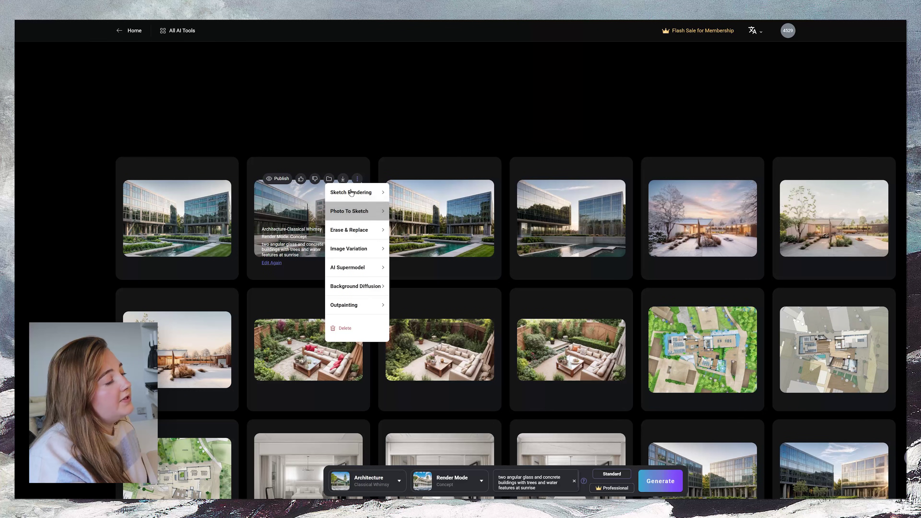
# Choose HD repaint from the render's download sizes, then open the glass-buildings card full-size.
pyautogui.click(354, 267)
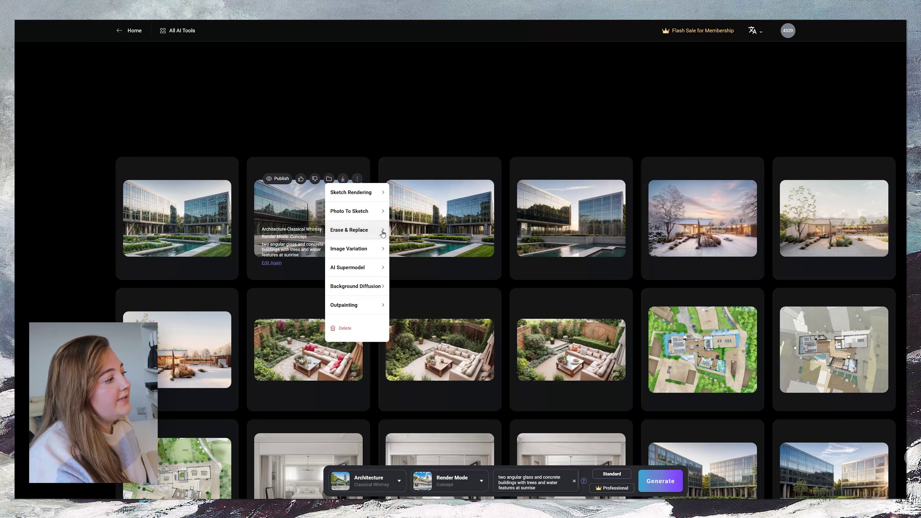
pyautogui.click(343, 178)
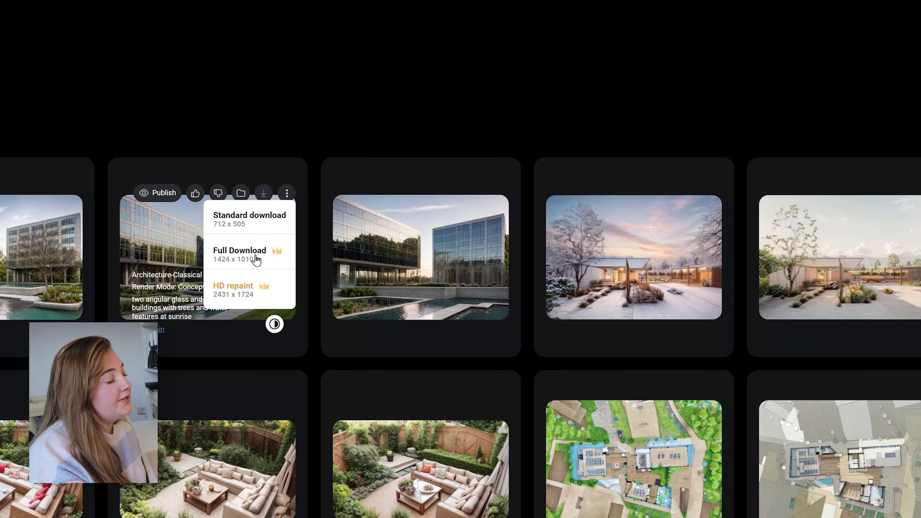
pyautogui.click(237, 299)
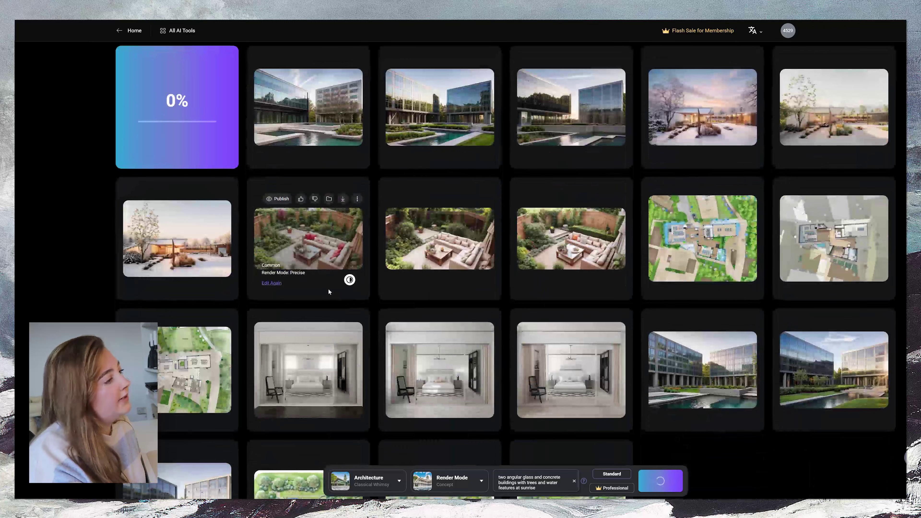
pyautogui.scroll(3, 330, 297)
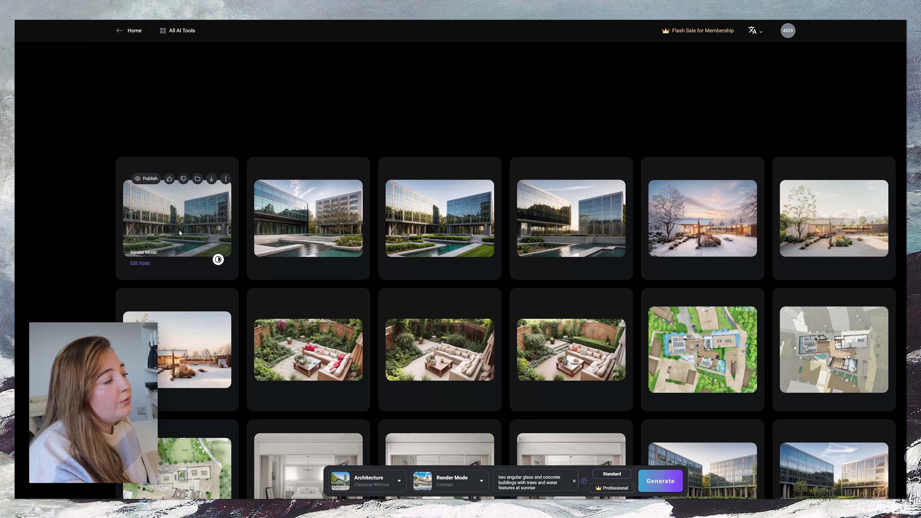
pyautogui.click(179, 230)
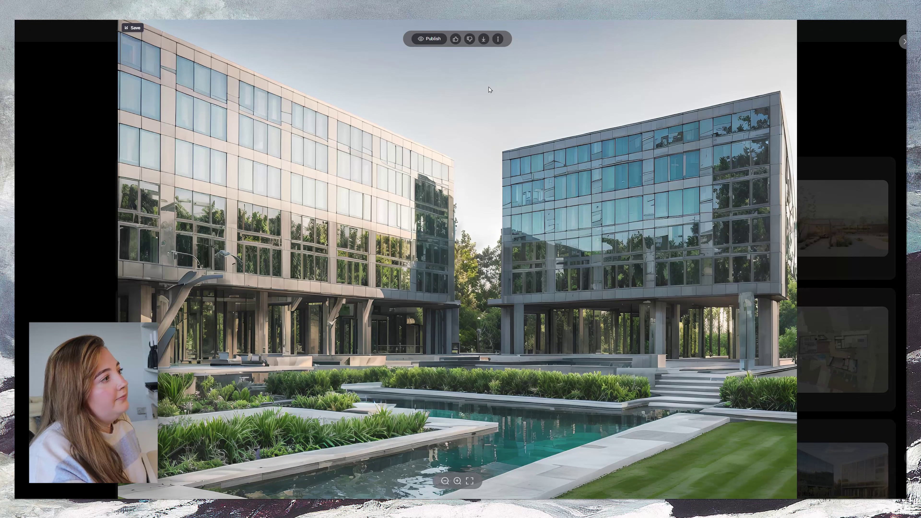
# Open Erase & Replace and auto-select the right-hand building.
pyautogui.click(497, 43)
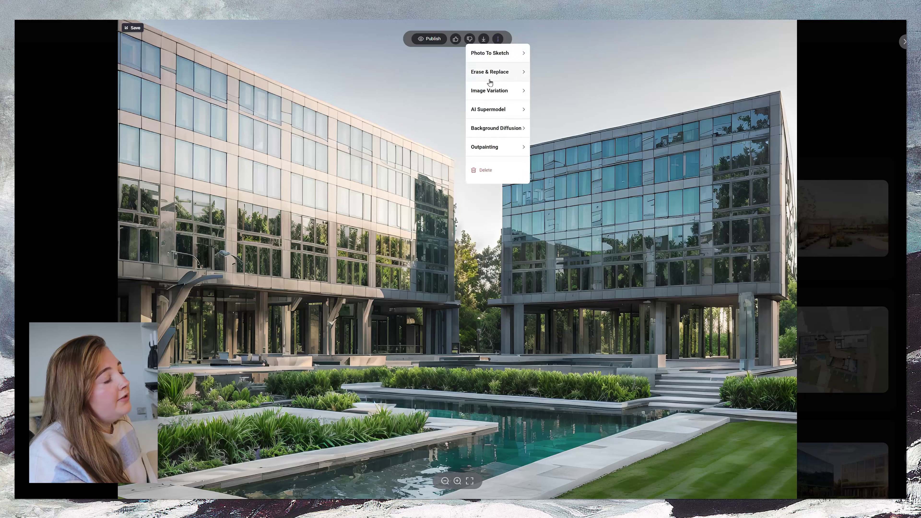
pyautogui.click(524, 72)
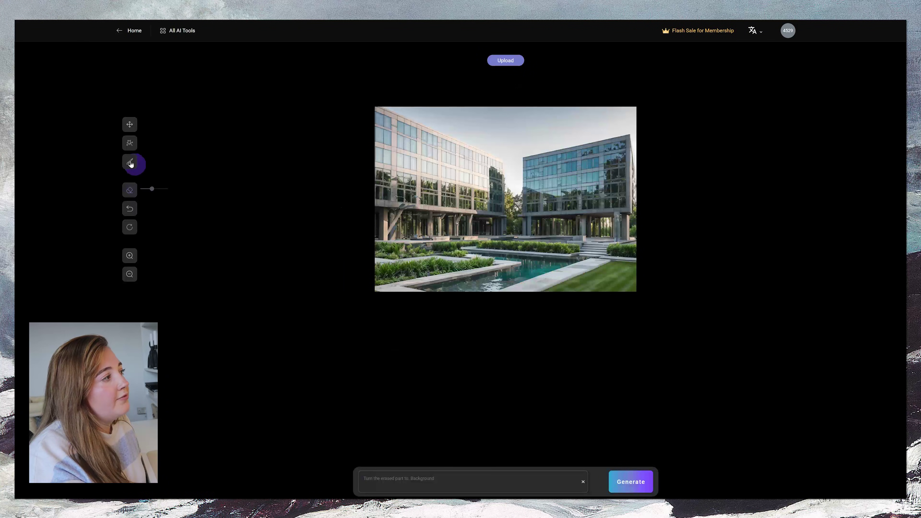
pyautogui.click(130, 145)
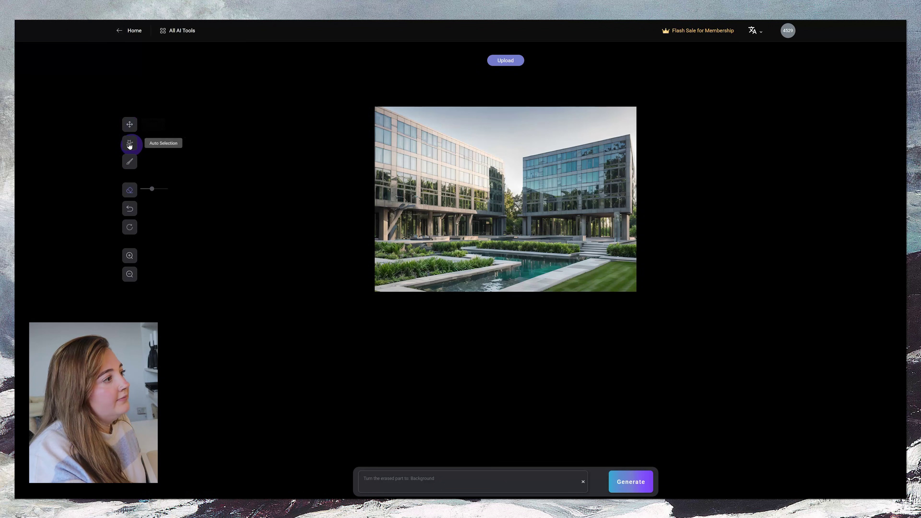
pyautogui.click(583, 207)
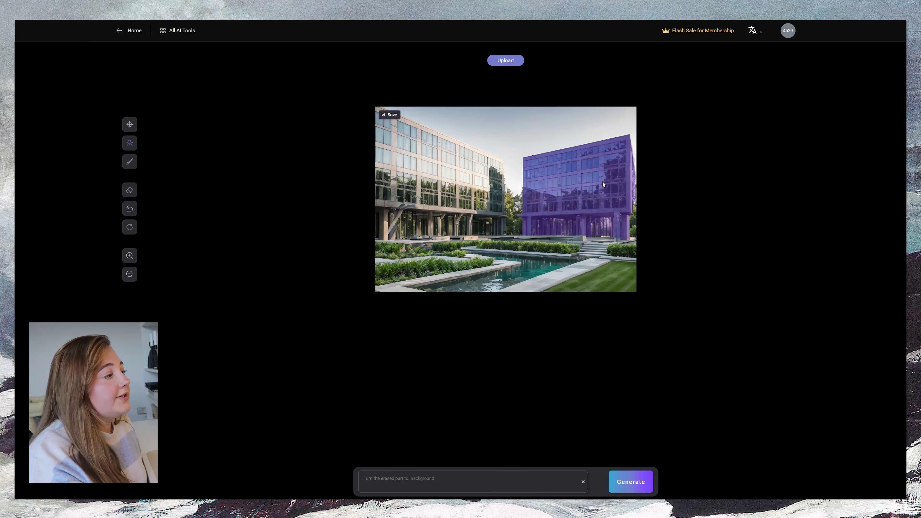
# Prompt a modern glass and concrete building with round arches and generate the replacement.
pyautogui.click(539, 476)
pyautogui.write('Mo')
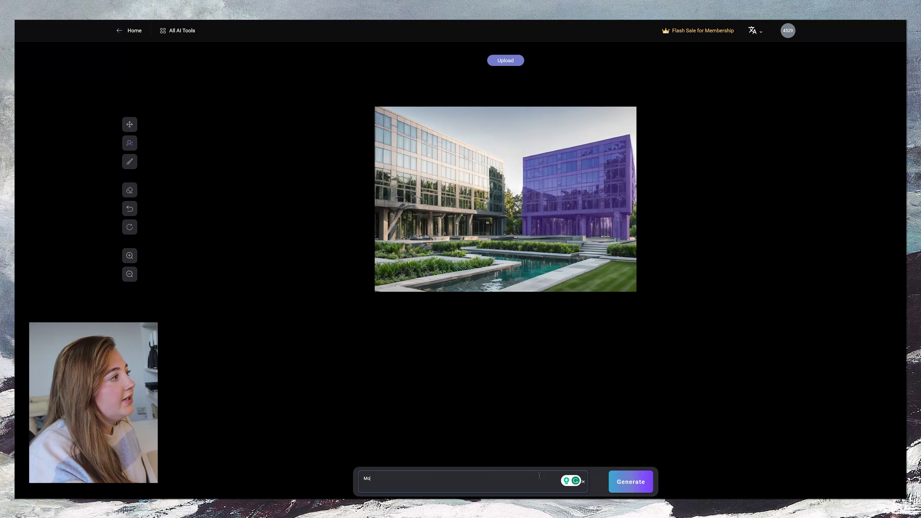
pyautogui.write('dern glass and concrete building with round arches')
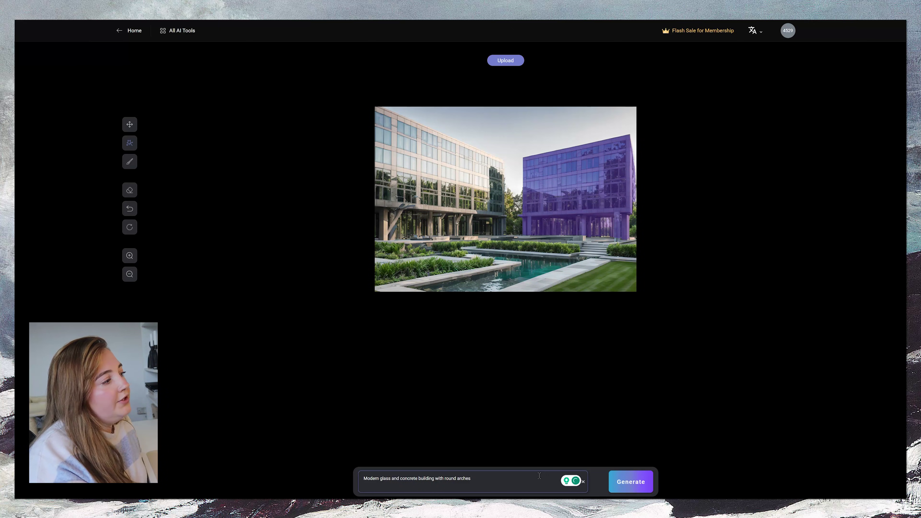
pyautogui.click(621, 482)
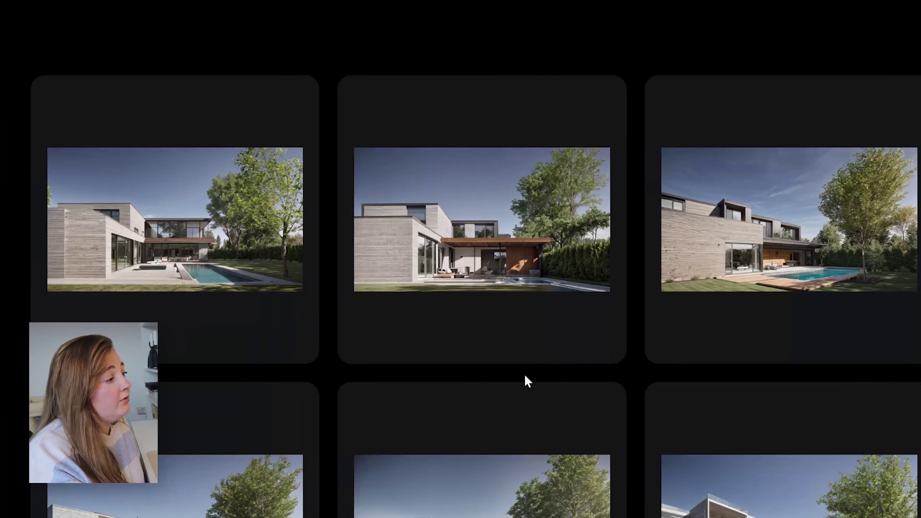
# Turn the middle villa render into a sketch using Photo to sketch.
pyautogui.click(467, 124)
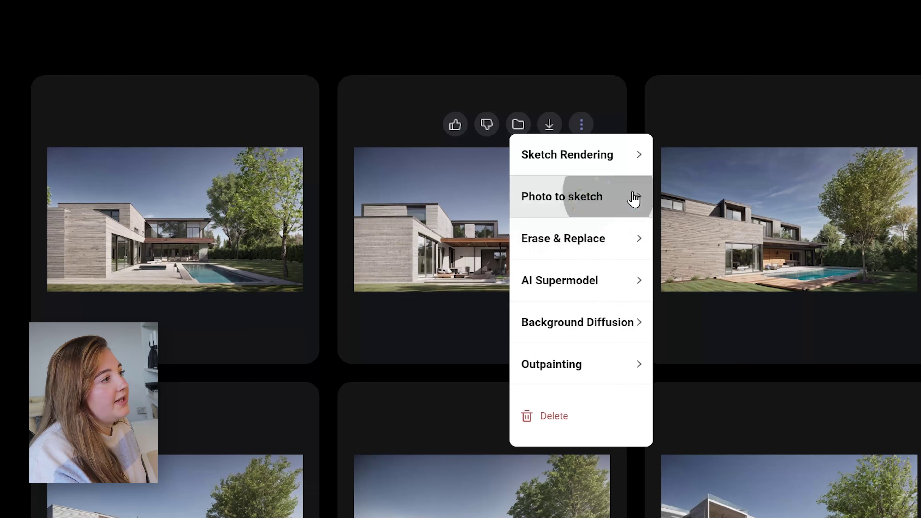
pyautogui.click(631, 200)
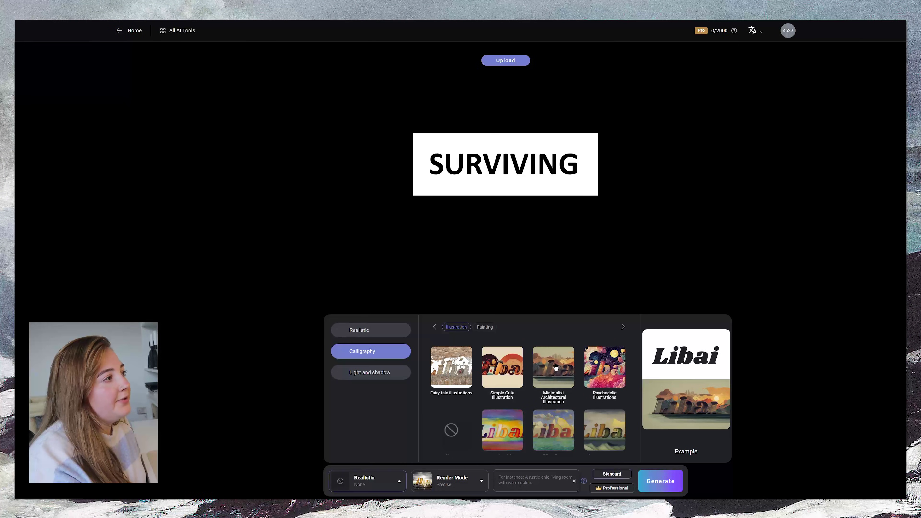
# Generate SURVIVING text images in the Minimalist Architectural Illustration style.
pyautogui.click(556, 367)
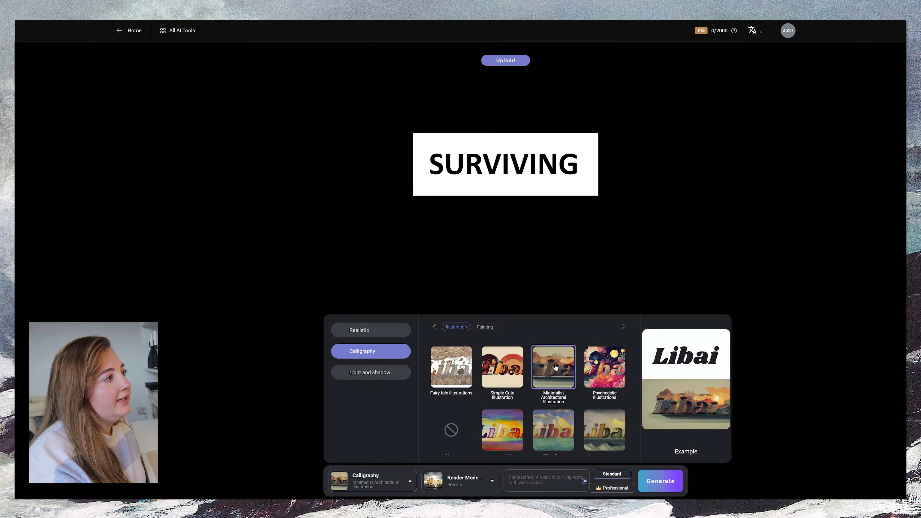
pyautogui.click(676, 486)
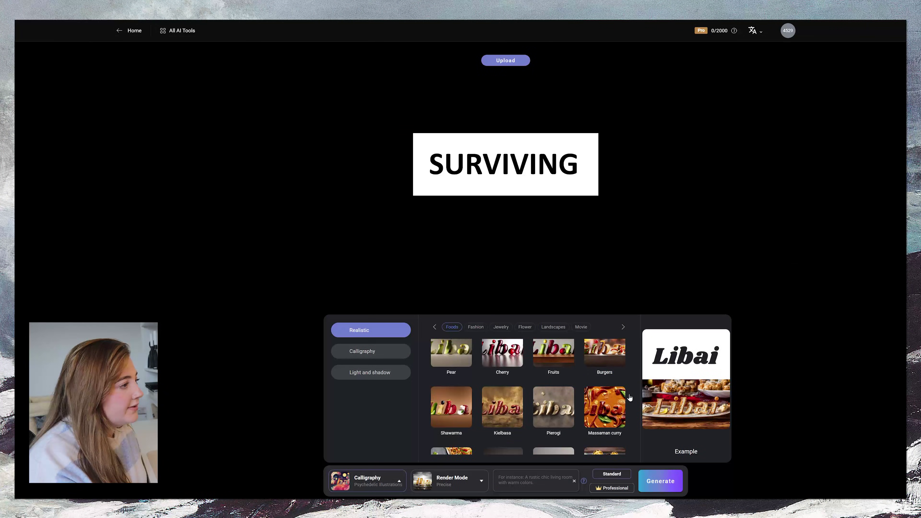
pyautogui.scroll(-10, 629, 398)
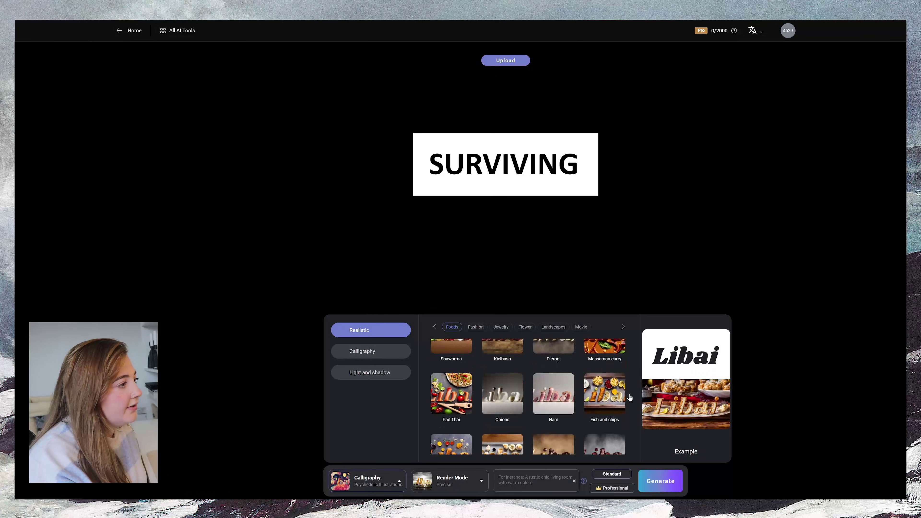
pyautogui.scroll(-10, 630, 398)
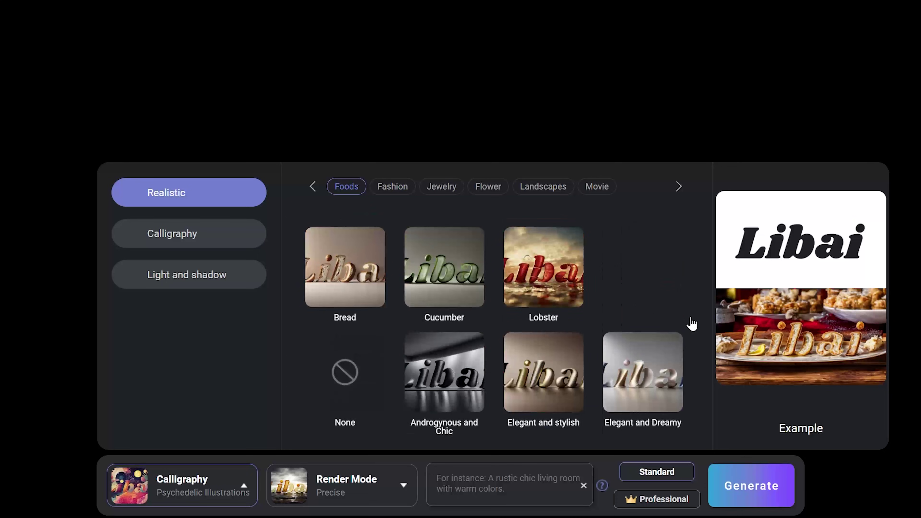
pyautogui.scroll(-5, 692, 324)
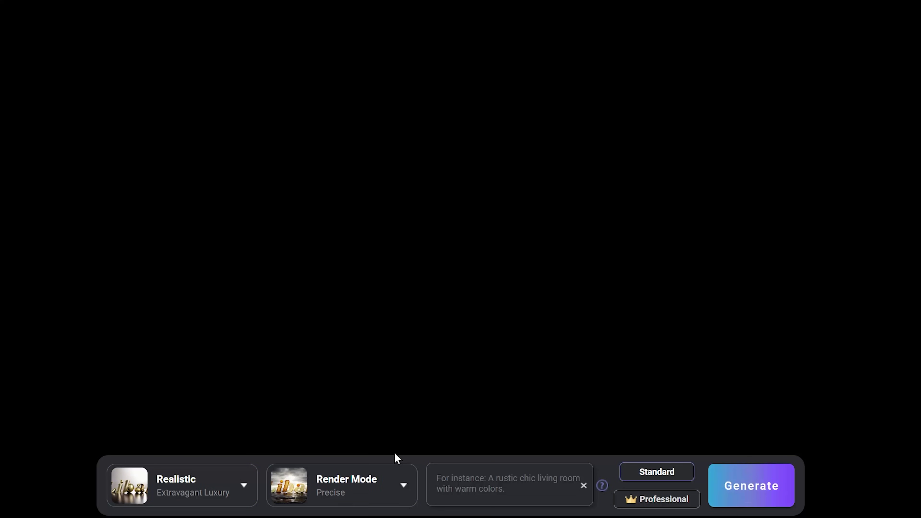
# Generate gold Extravagant Luxury SURVIVING images with the Concept render mode.
pyautogui.moveTo(356, 477)
pyautogui.click(372, 117)
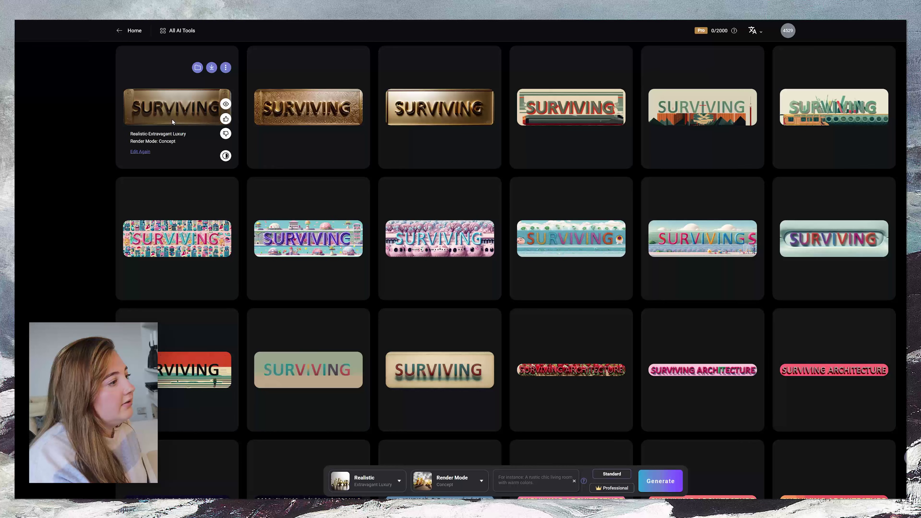
pyautogui.click(172, 118)
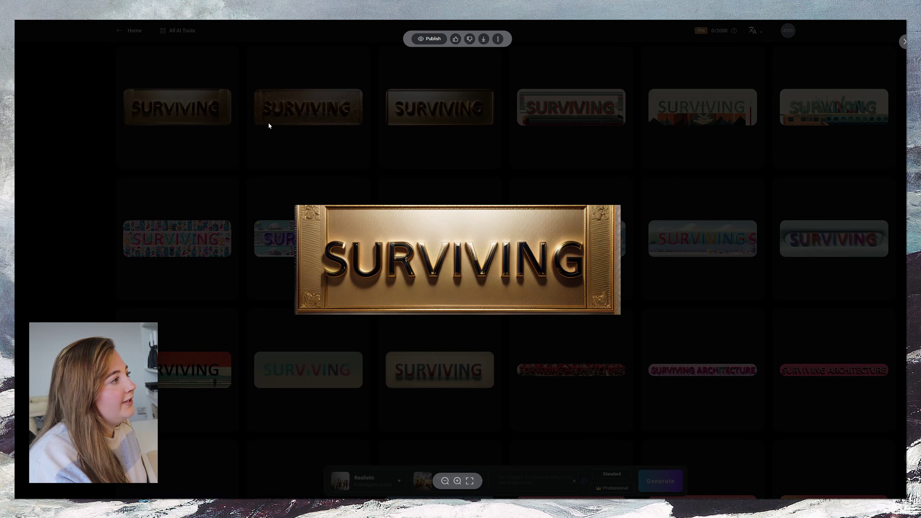
# Enlarge the second and the urban destruction SURVIVING results for a closer look.
pyautogui.click(318, 116)
pyautogui.click(321, 111)
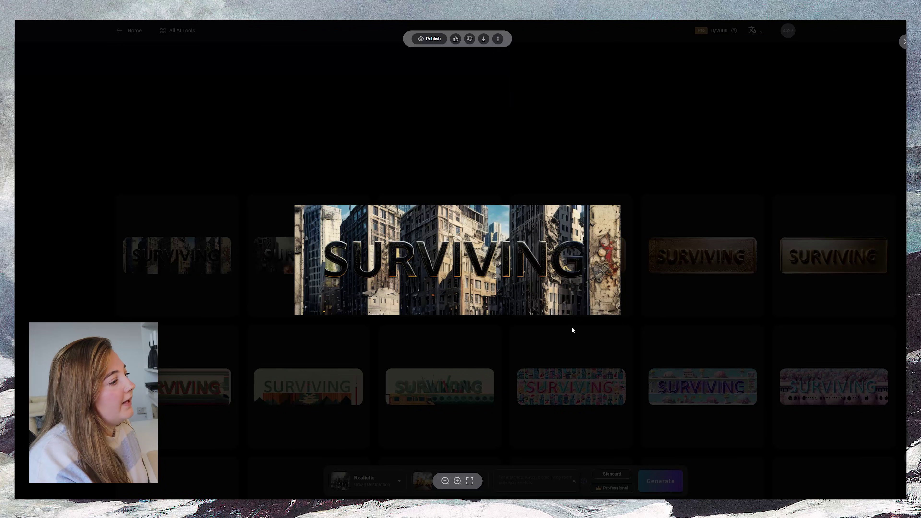
pyautogui.click(222, 155)
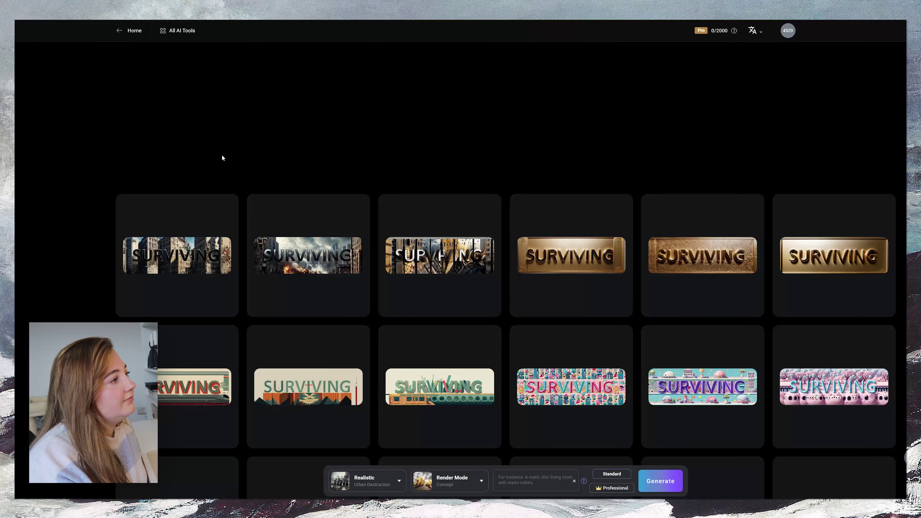
pyautogui.click(282, 245)
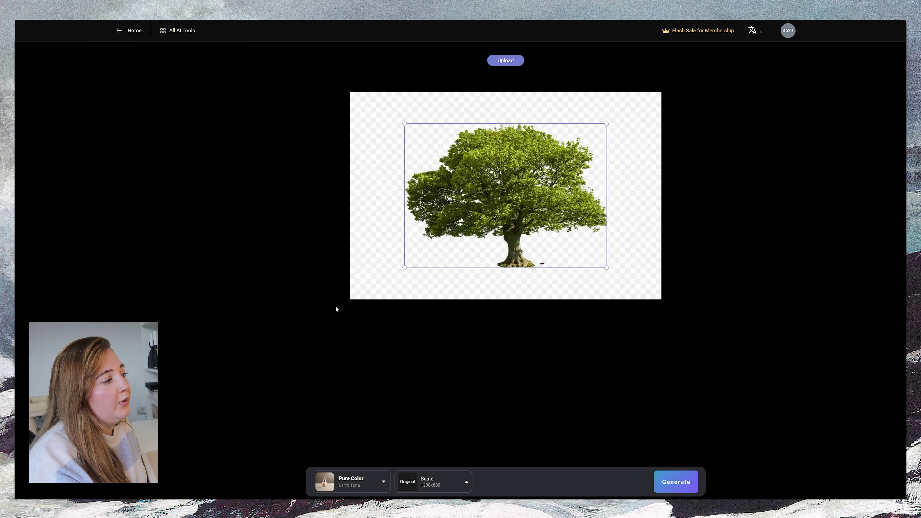
# Set the tree's background style to Interior Design > Bathroom.
pyautogui.click(335, 484)
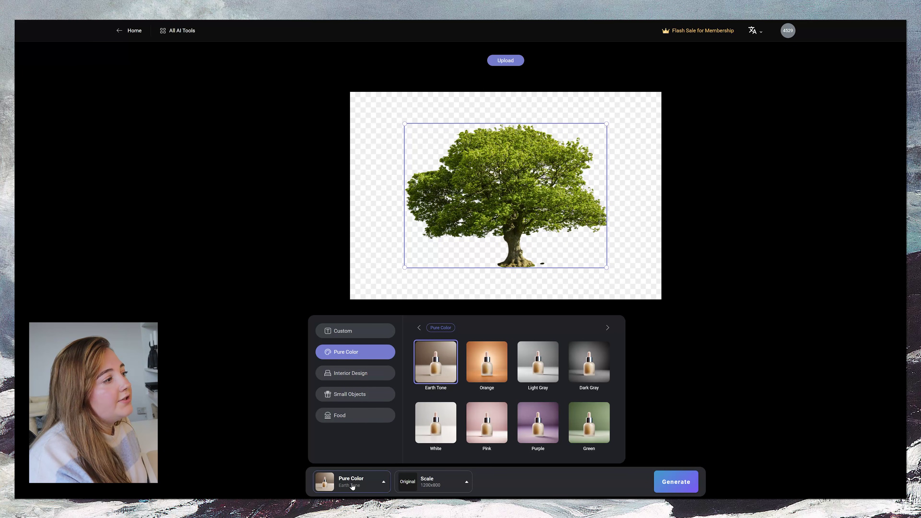
pyautogui.click(354, 373)
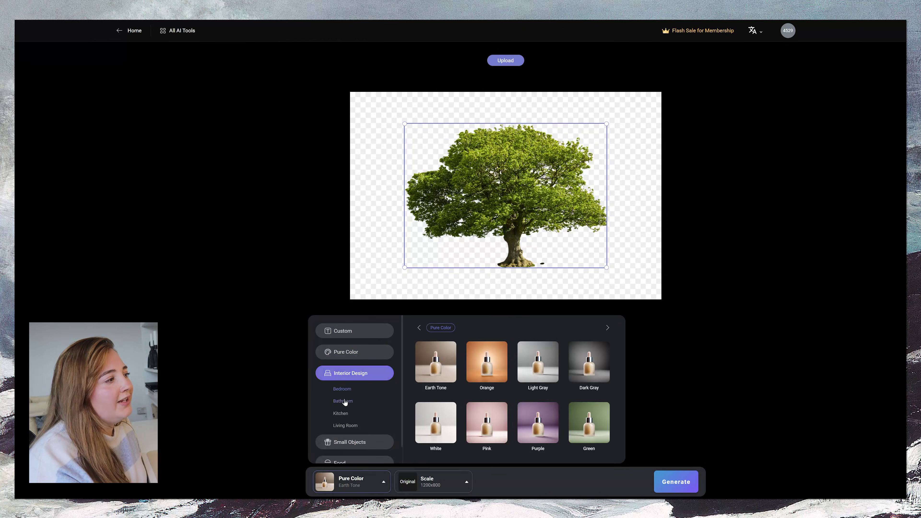
pyautogui.click(342, 401)
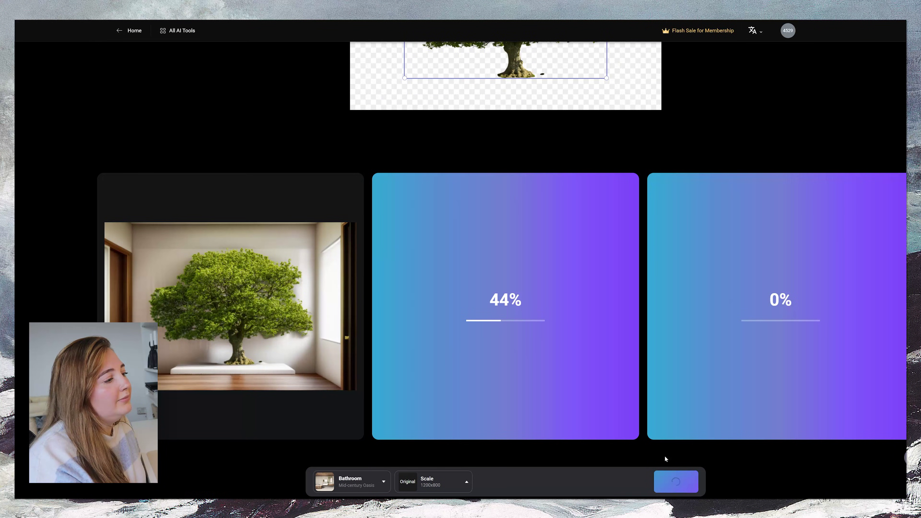